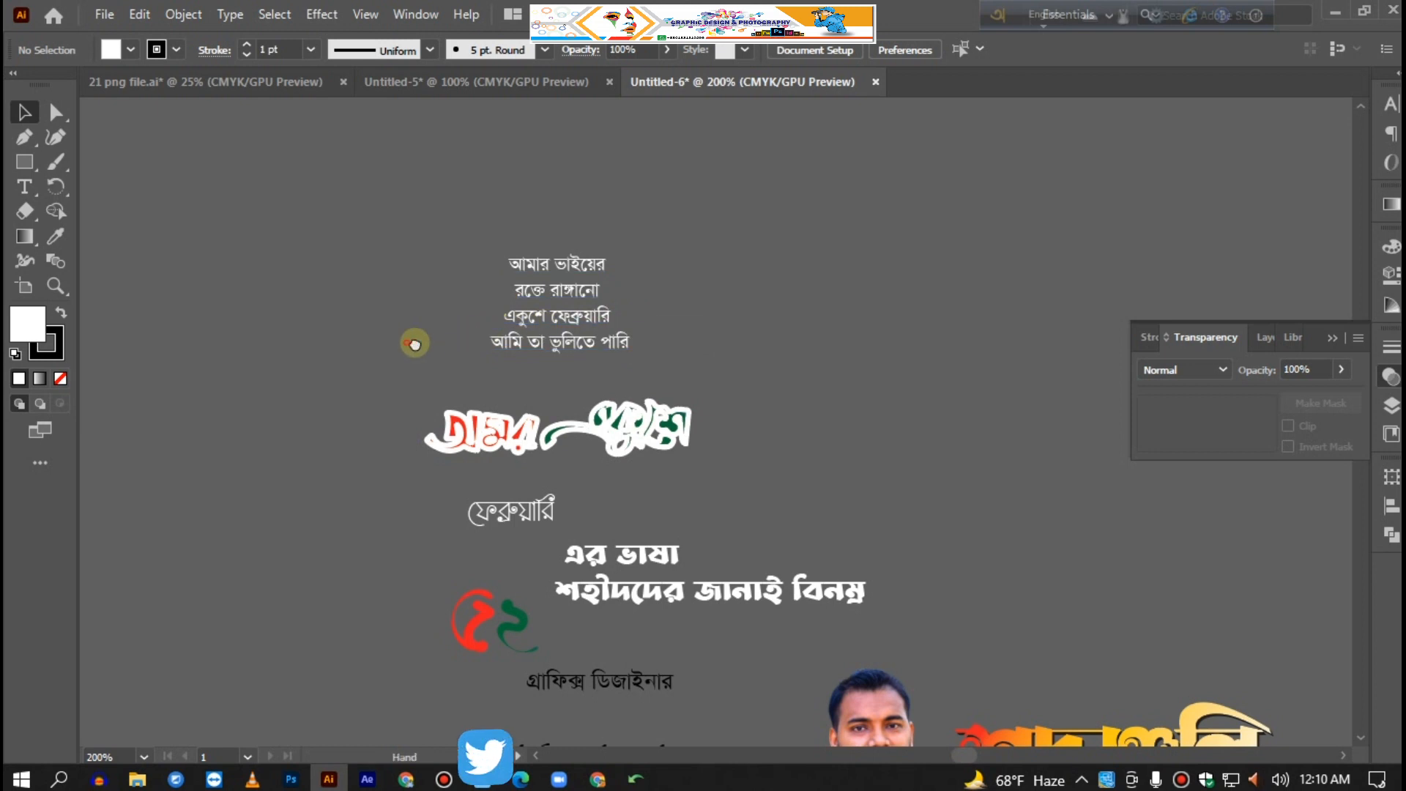
Step: Place the four-line white verse "আমার ভাইয়ের রক্তে রাঙ্গানো…" in the poster's upper right corner and enlarge it slightly
key("ctrl+minus")
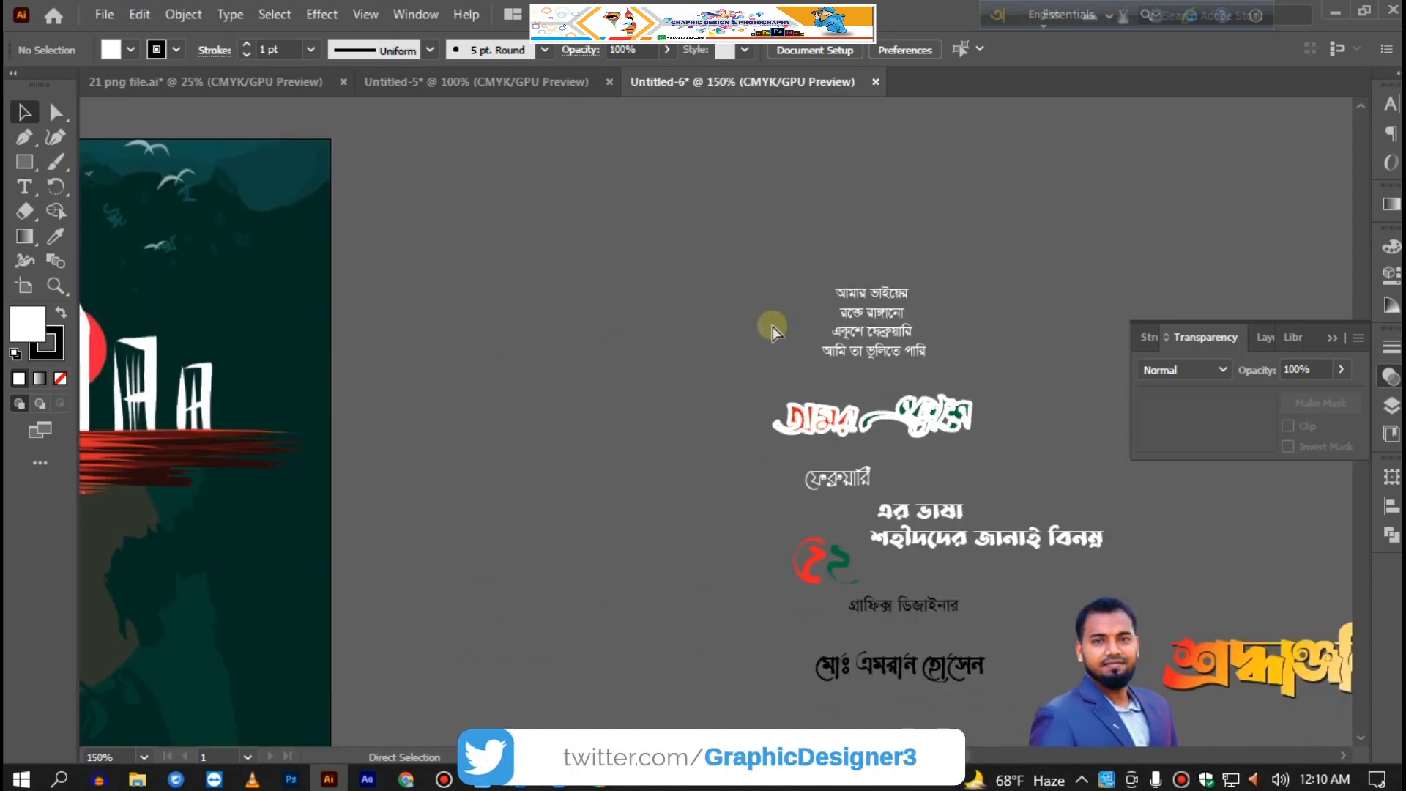
left_click_drag(651, 346, 760, 337)
left_click_drag(986, 317, 419, 293)
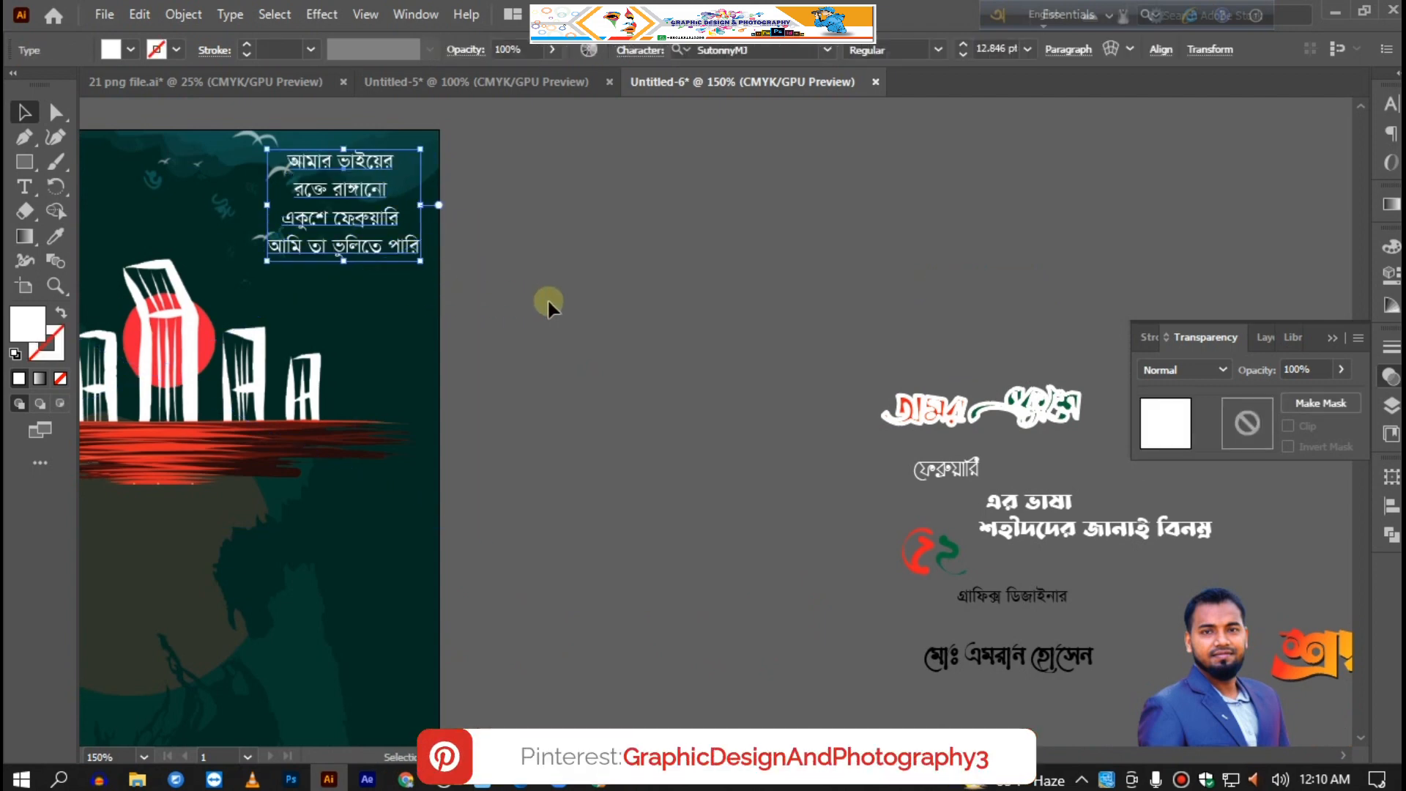
left_click(552, 354)
left_click_drag(424, 376, 782, 374)
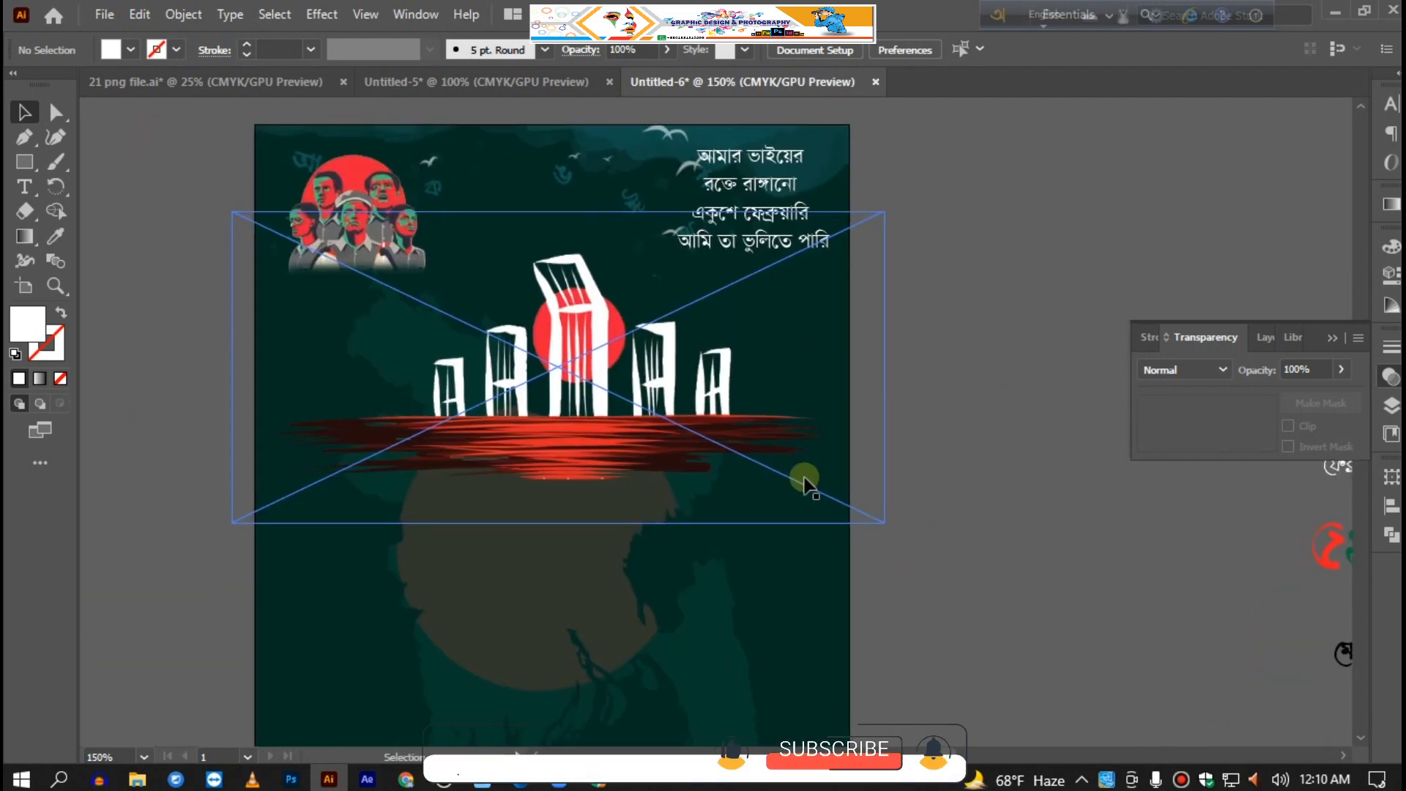
Step: Place the "অমর একুশে" lettering on the poster over the red brush strokes beneath the monument
key("ctrl+minus")
left_click_drag(920, 528, 642, 434)
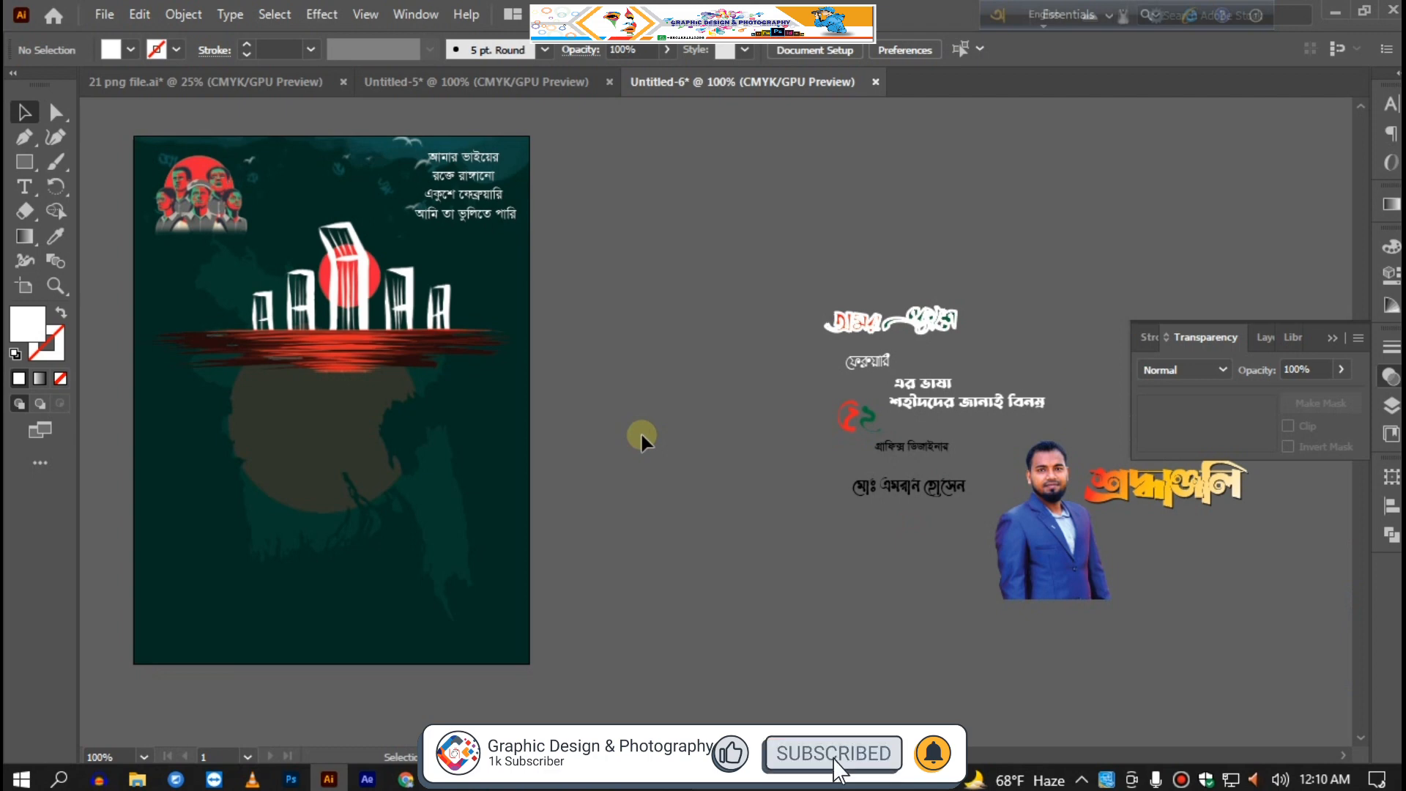
left_click(957, 323)
mouse_move(957, 331)
left_mouse_down()
mouse_move(1020, 345)
mouse_move(410, 358)
left_mouse_up()
Step: Set the white stroke of the "অমর একুশে" lettering to 1 pt
left_click(247, 48)
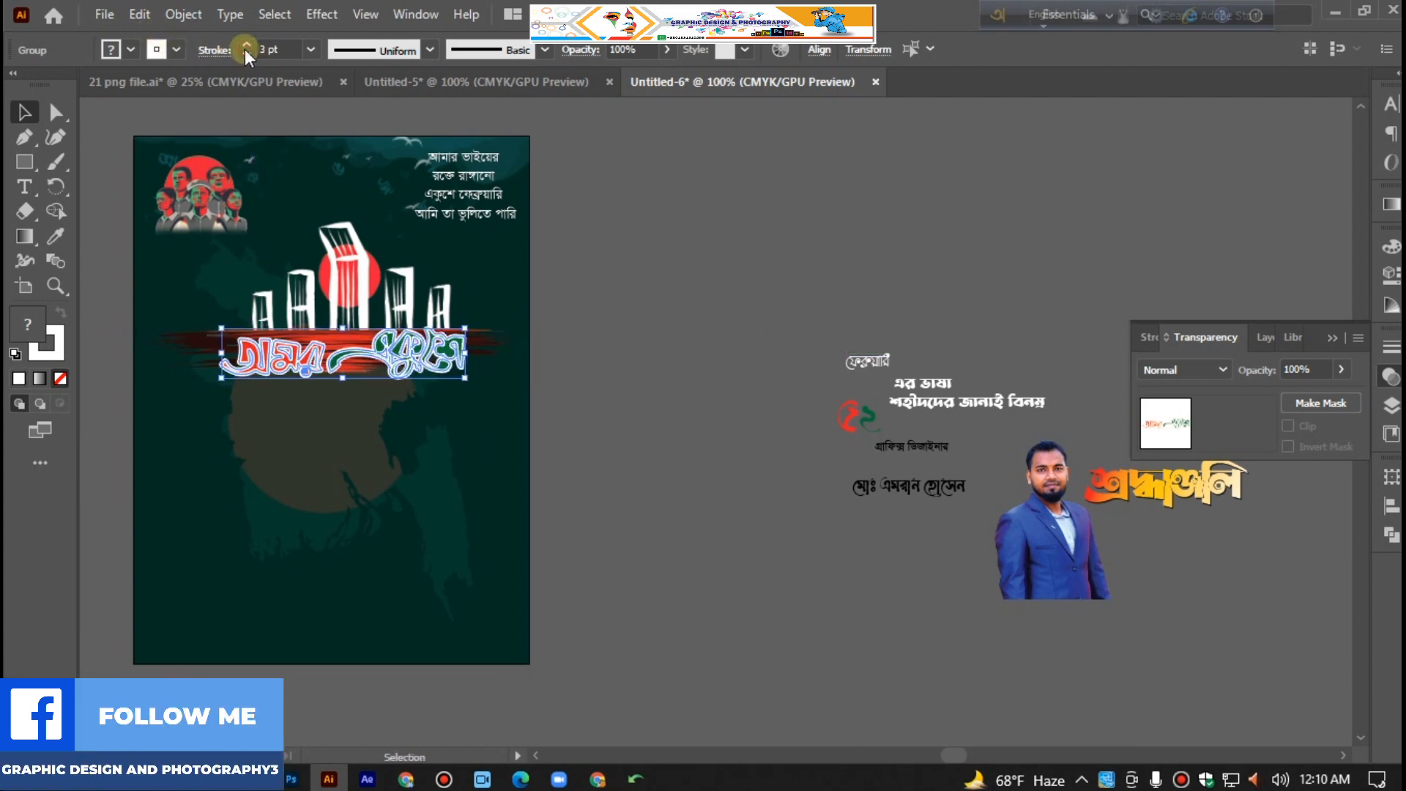
left_click(245, 44)
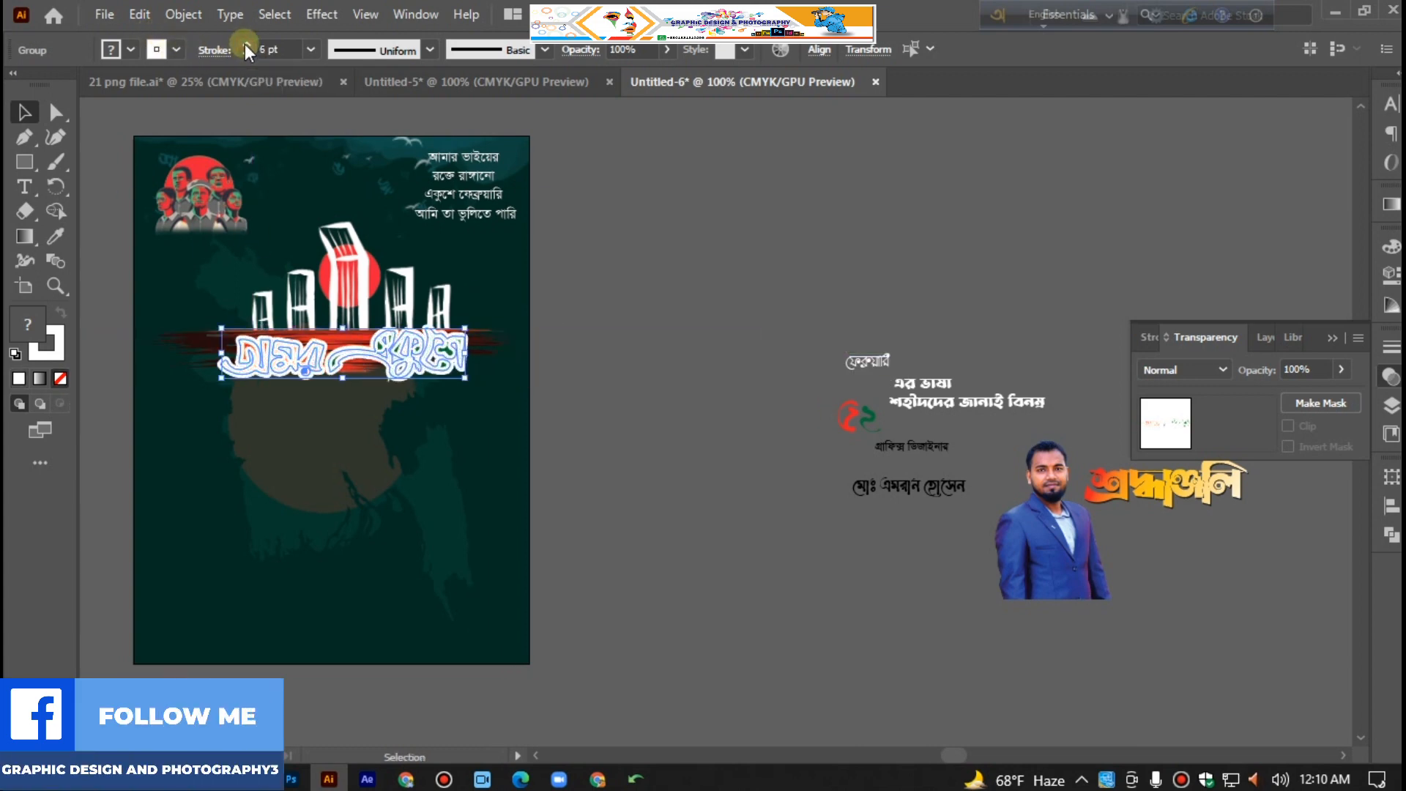
left_click(247, 55)
left_click(247, 54)
left_click(248, 54)
left_click(248, 55)
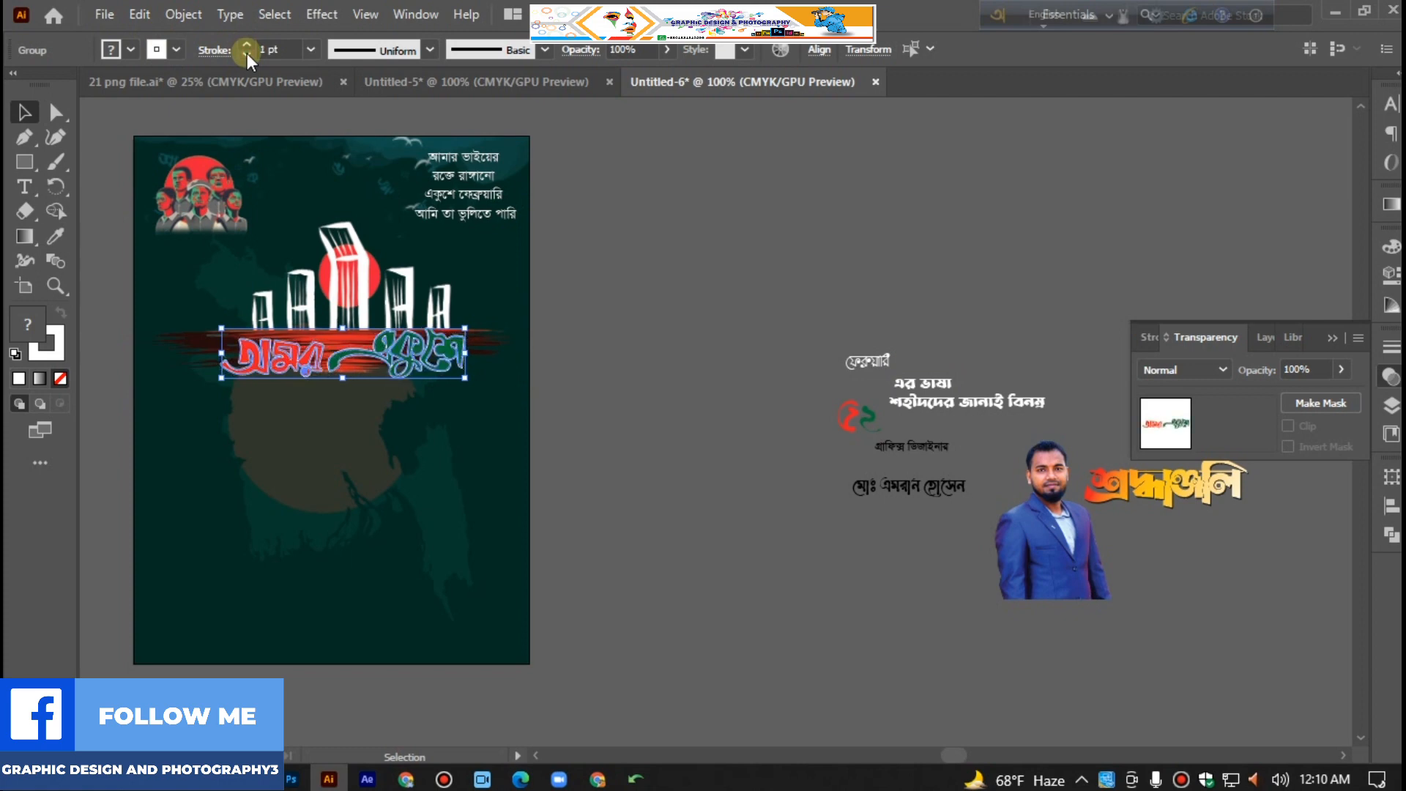
left_click(599, 287)
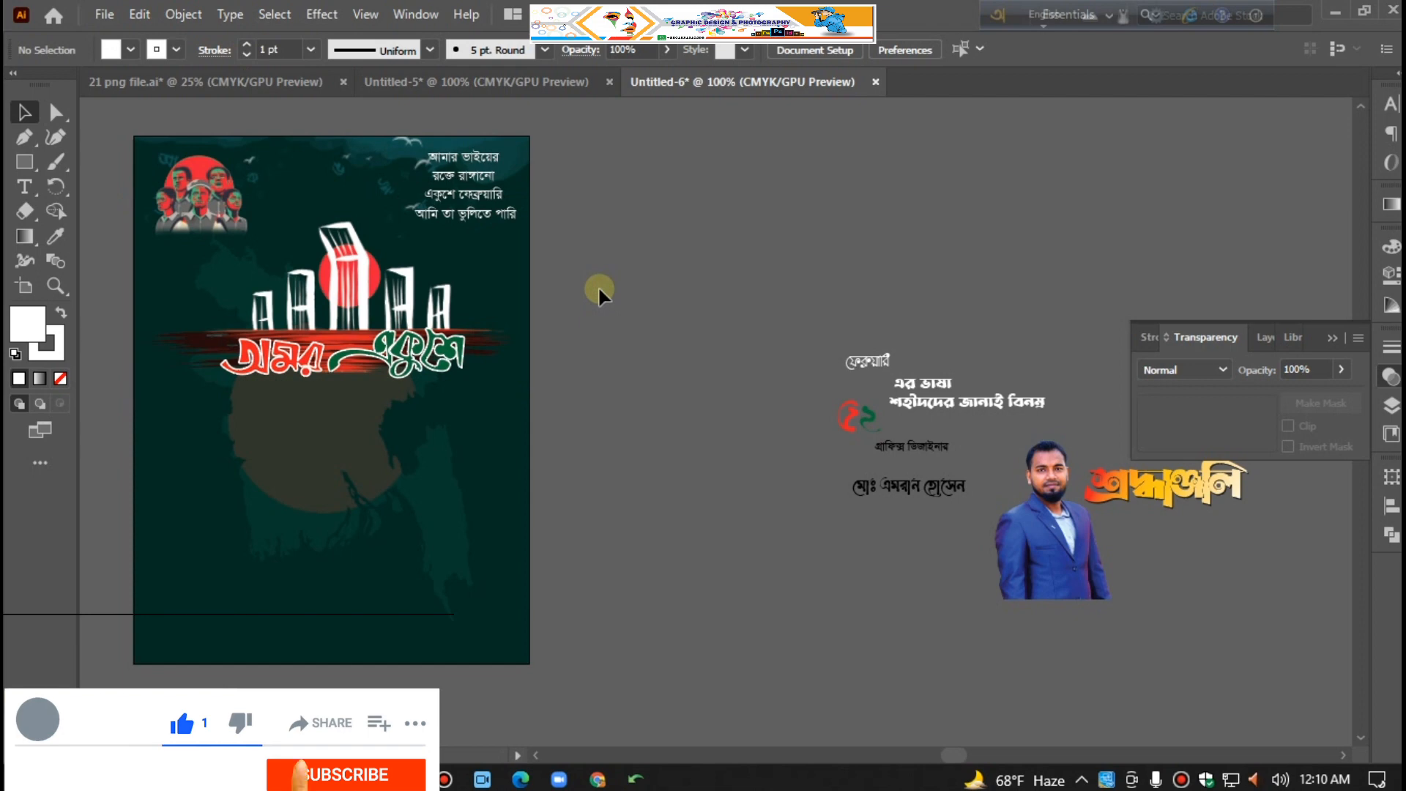
Step: Place the "ফেব্রুয়ারি" text centred just below the "অমর একুশে" lettering and enlarge it
left_click_drag(866, 364, 366, 403)
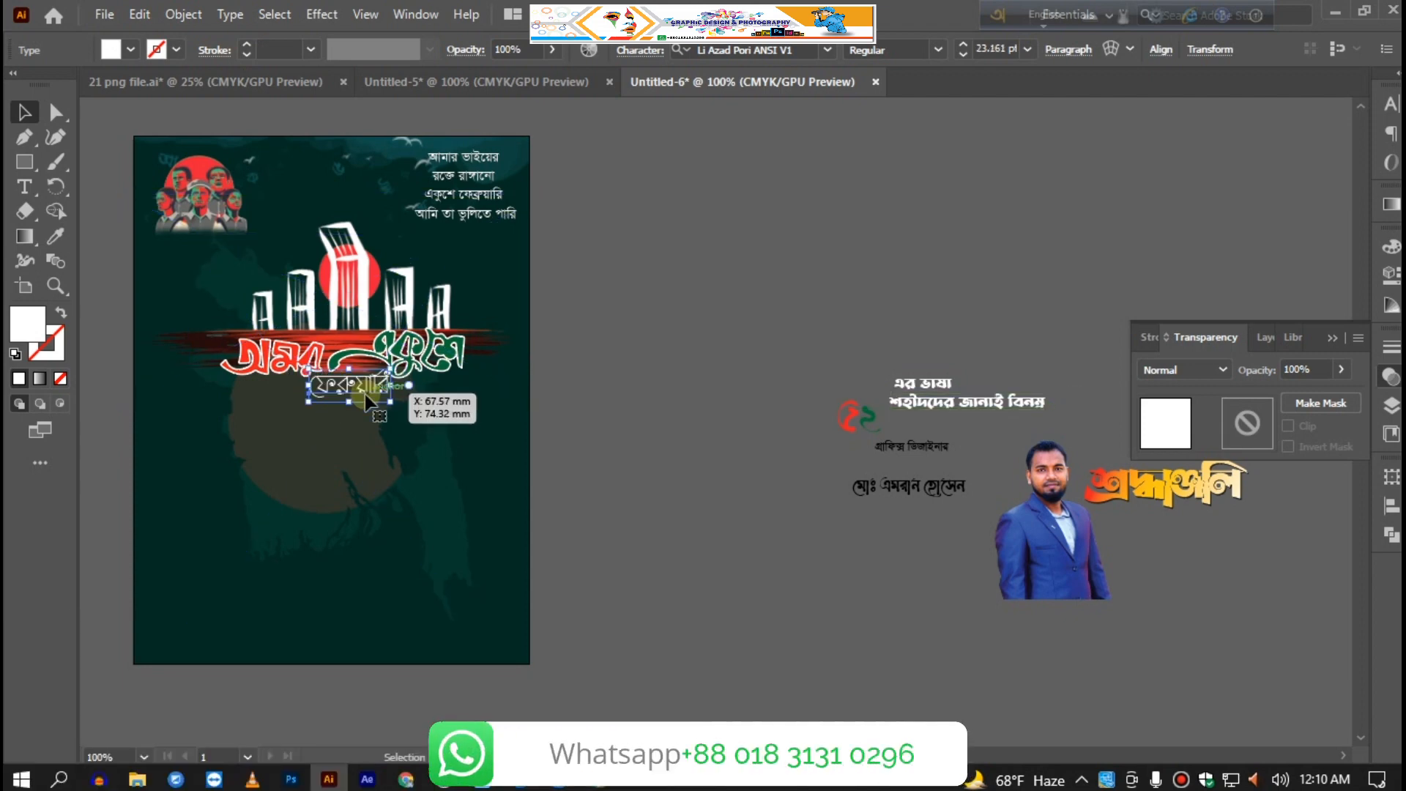
left_click(395, 409, "ctrl")
left_click_drag(650, 396, 637, 403)
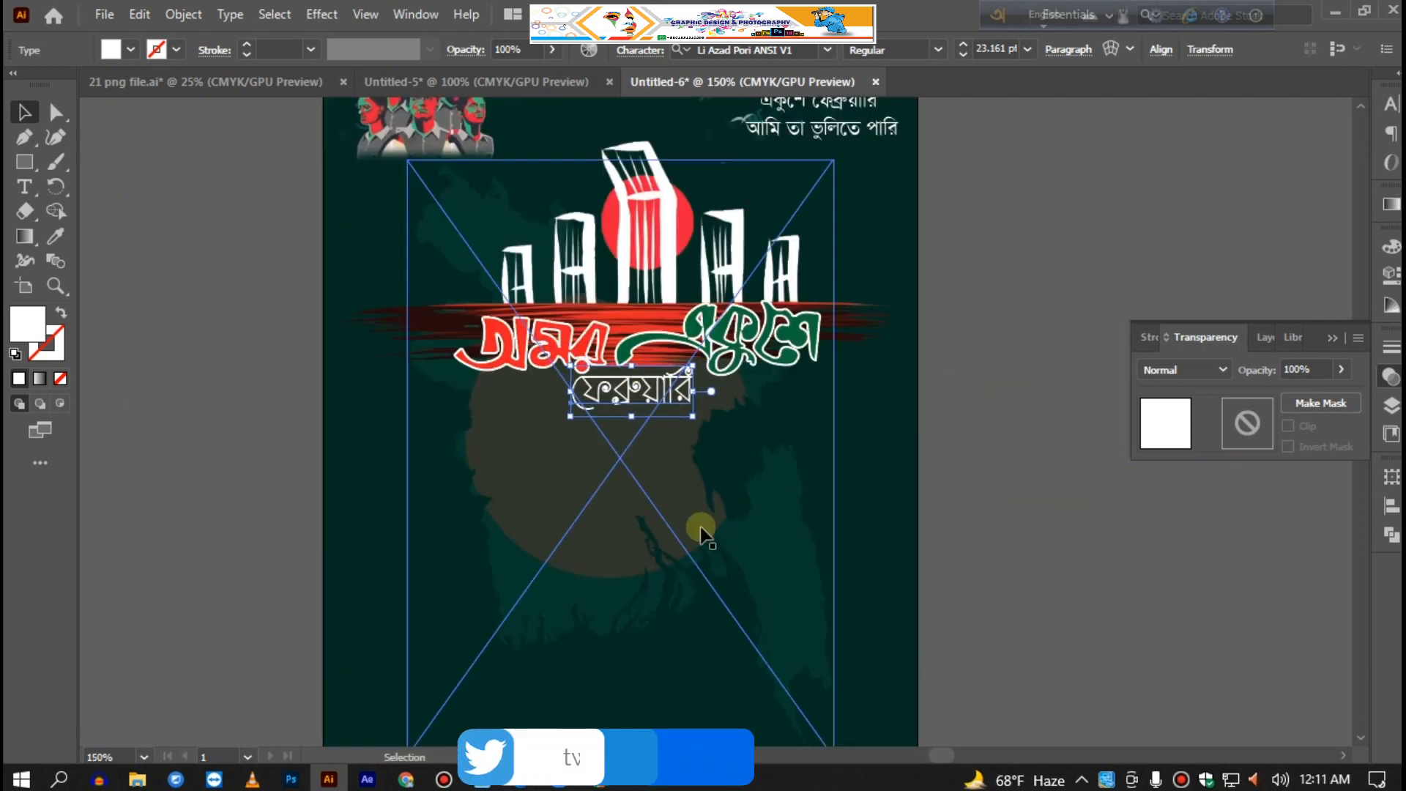
left_click(992, 511)
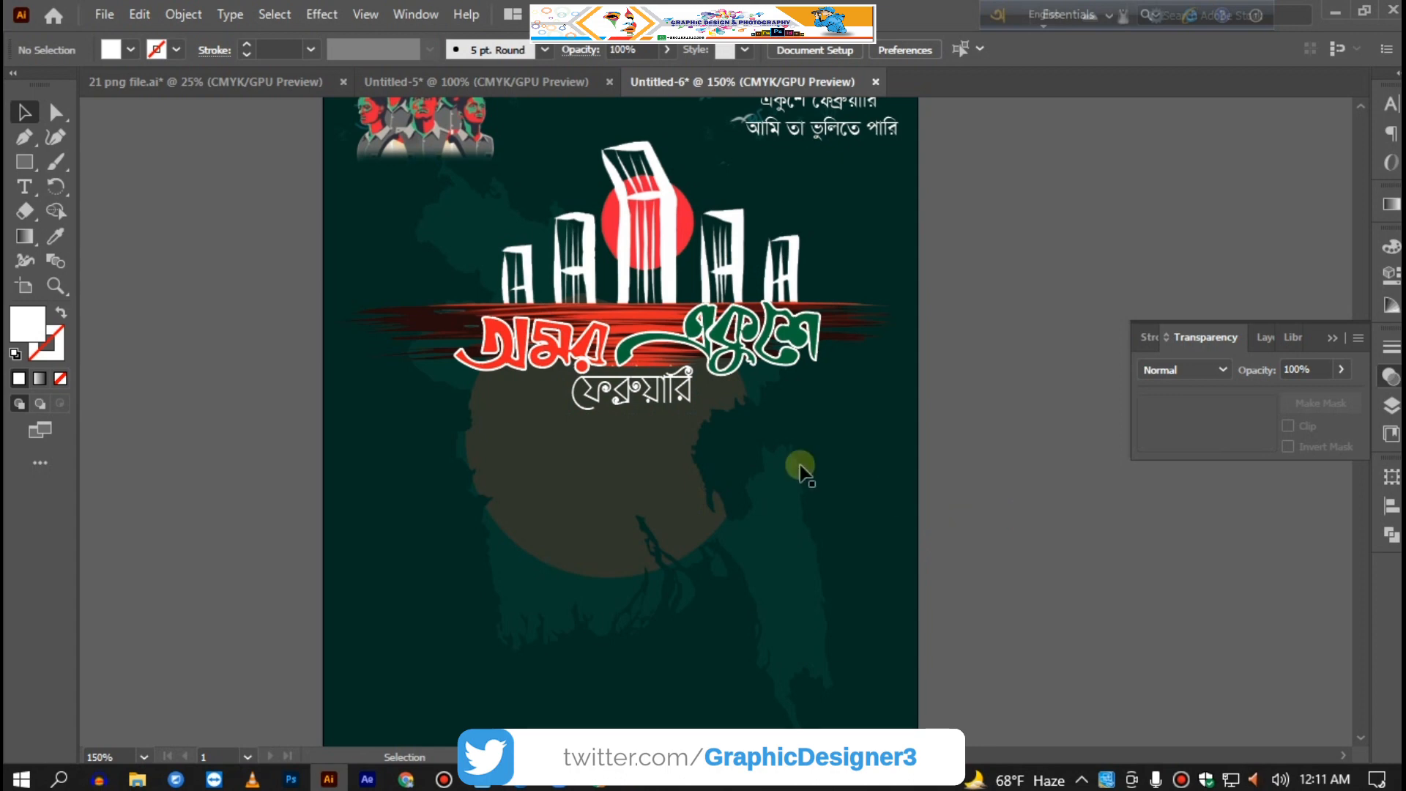
left_click(670, 399)
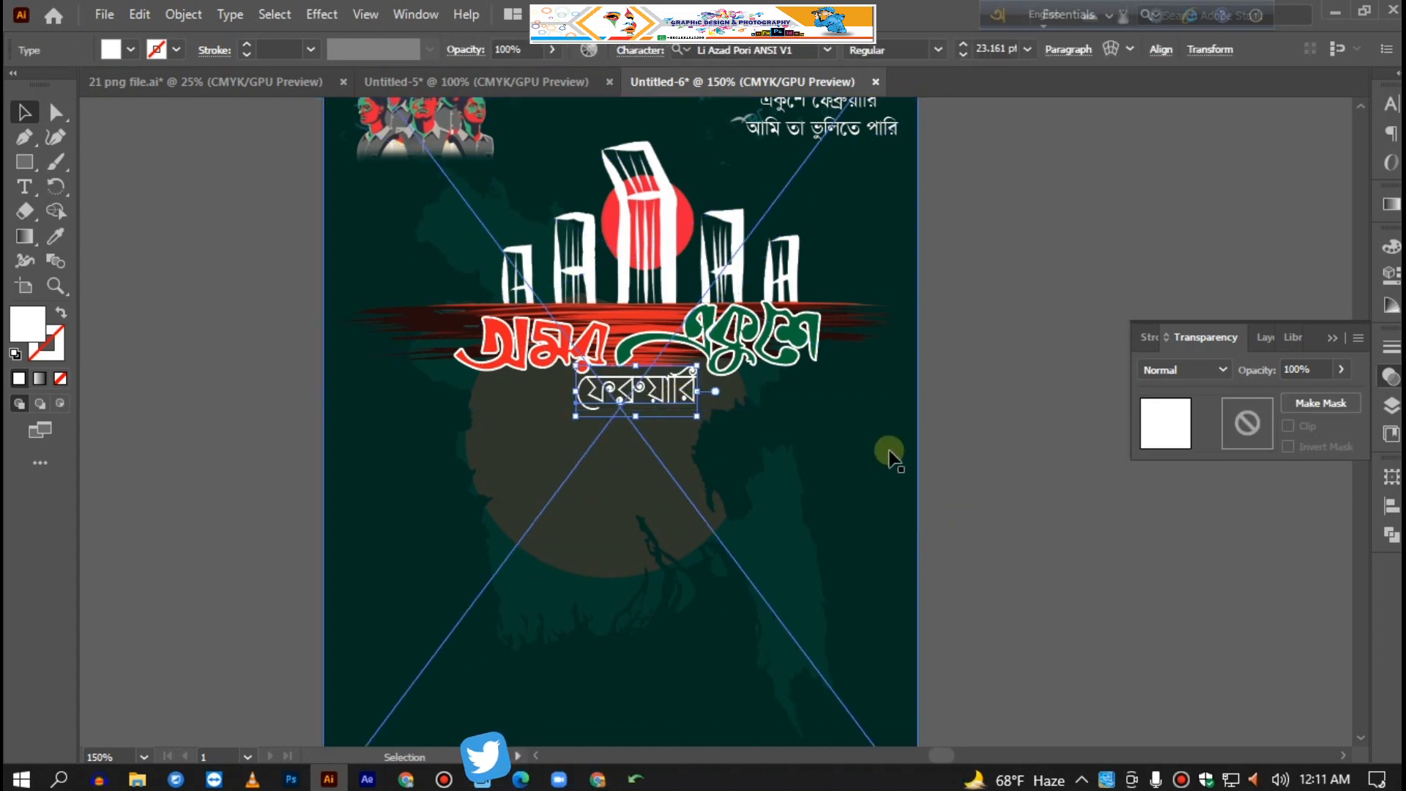
key("ctrl+1")
left_click(864, 440)
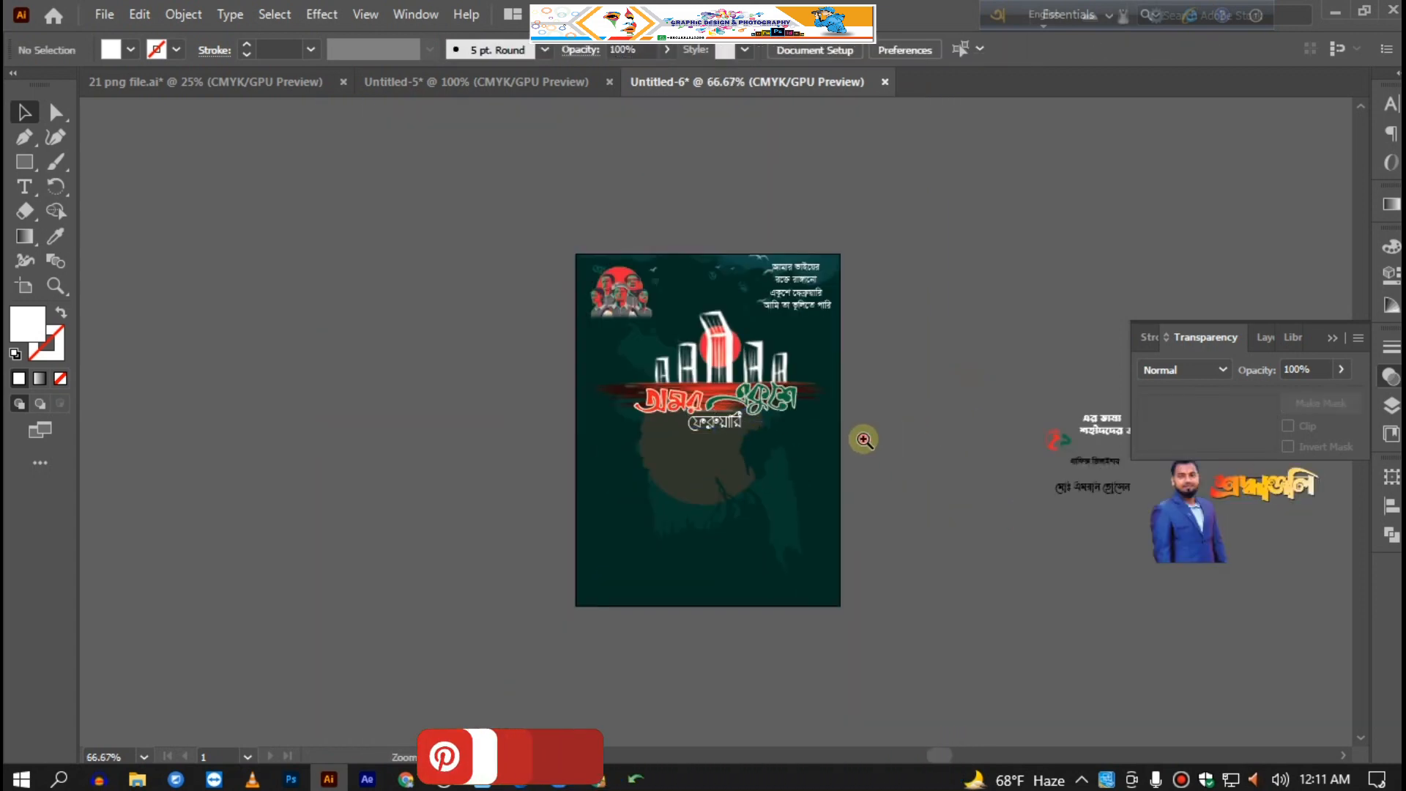
Step: Place the red and green "৫২" on the poster, to the lower left of the "ফেব্রুয়ারি" text
key("ctrl+1")
left_click_drag(886, 449, 788, 448)
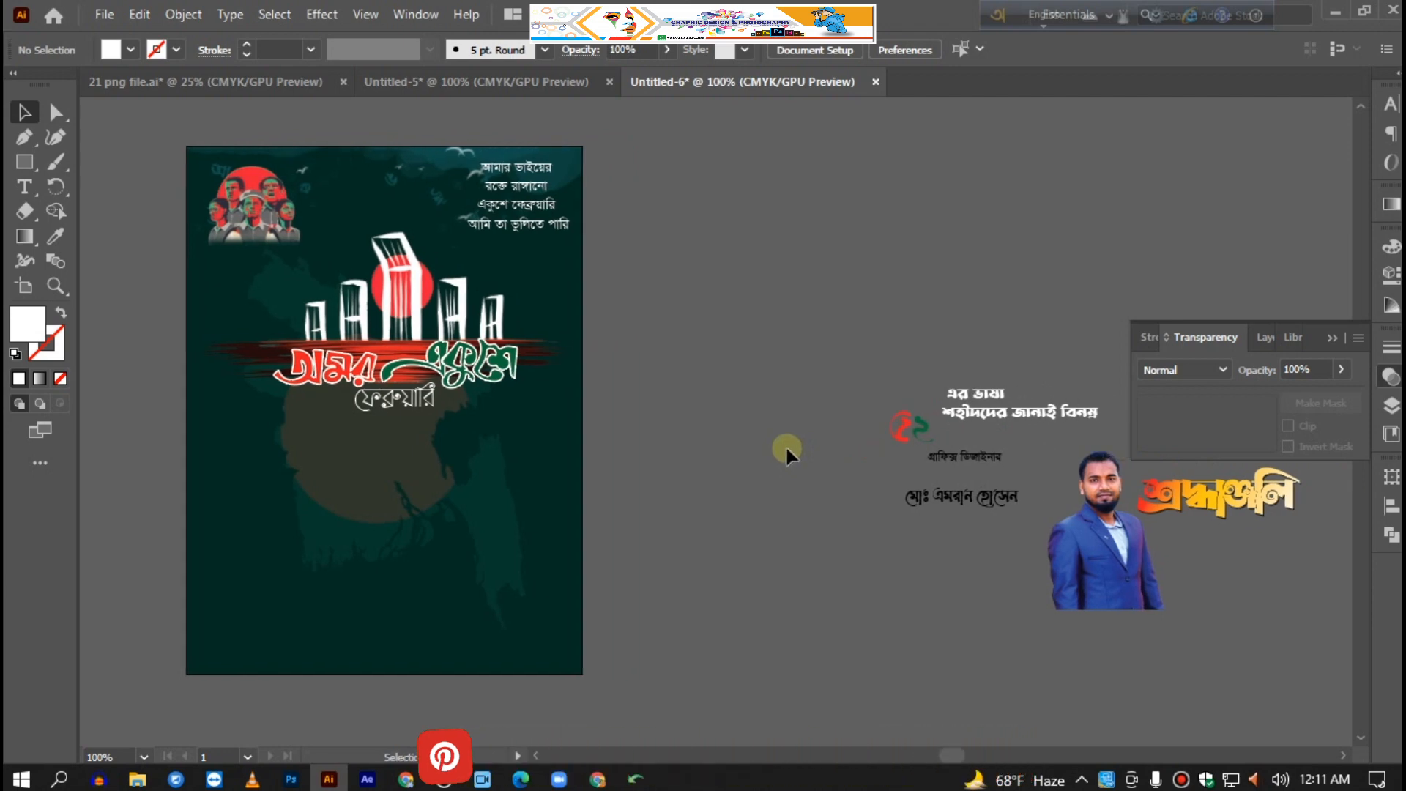
left_click_drag(917, 433, 271, 439)
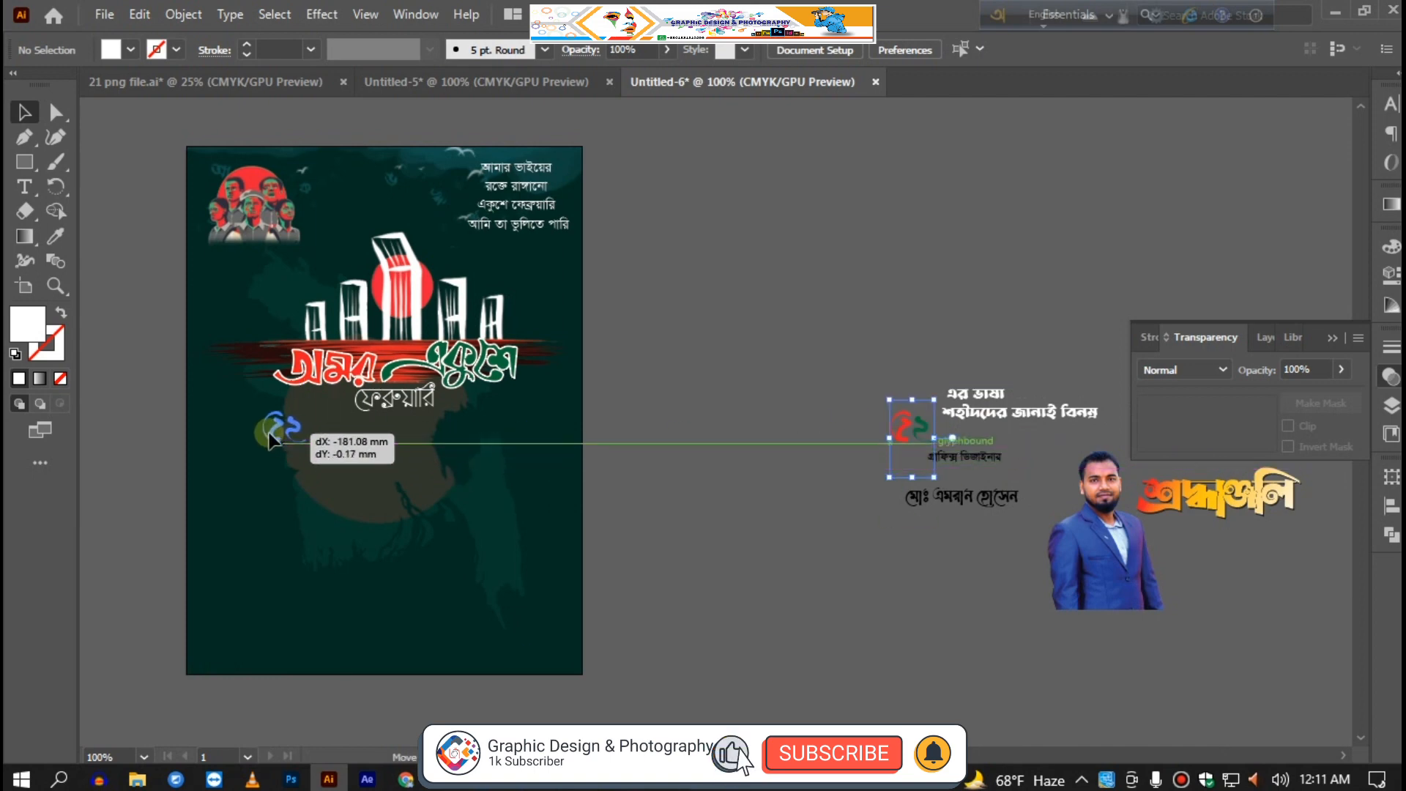
left_click_drag(271, 439, 307, 438)
Step: Place the text "এর ভাষা শহীদদের জানাই বিনম্র" beside the "৫২" and enlarge both so they fit together
left_click_drag(977, 421, 383, 454)
left_click_drag(503, 456, 571, 494)
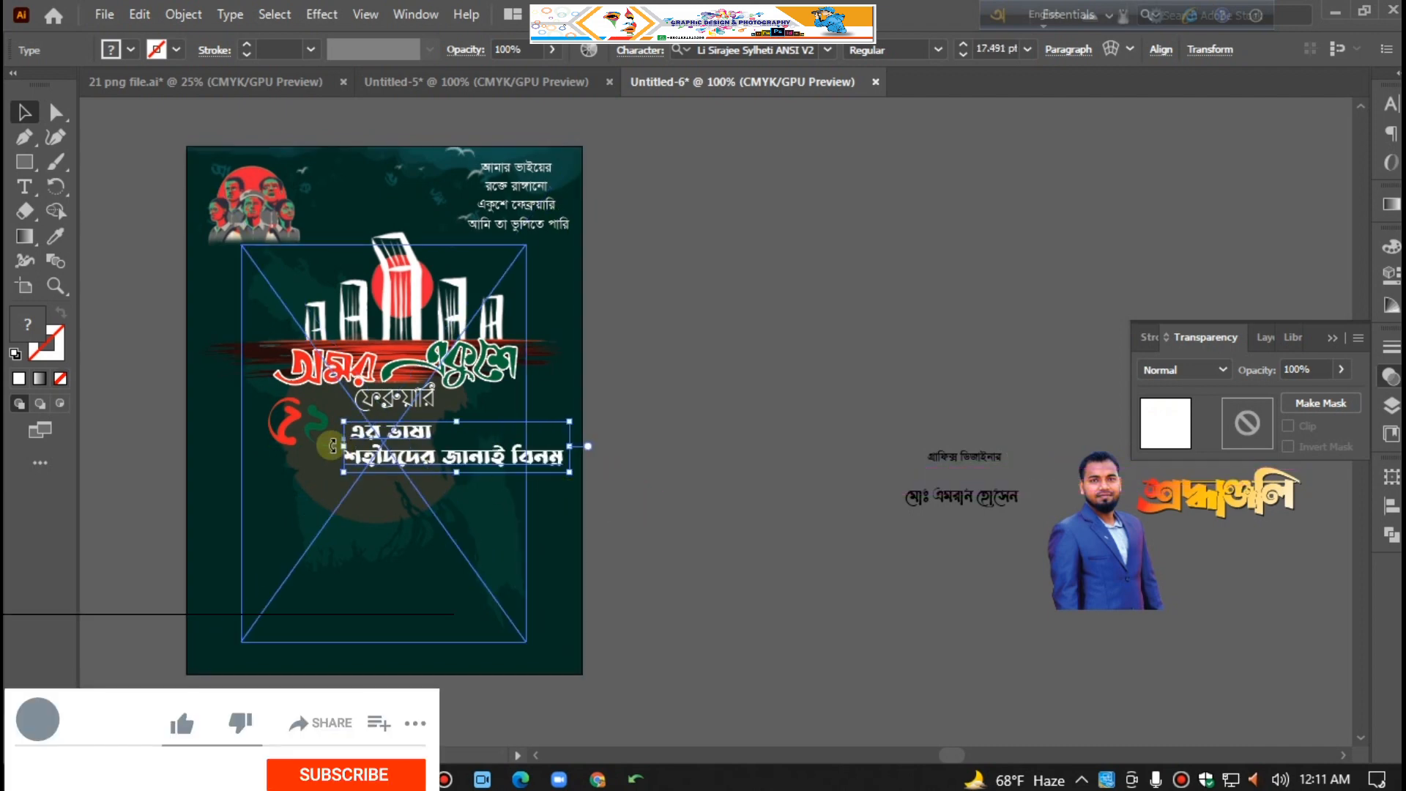
left_click(314, 443)
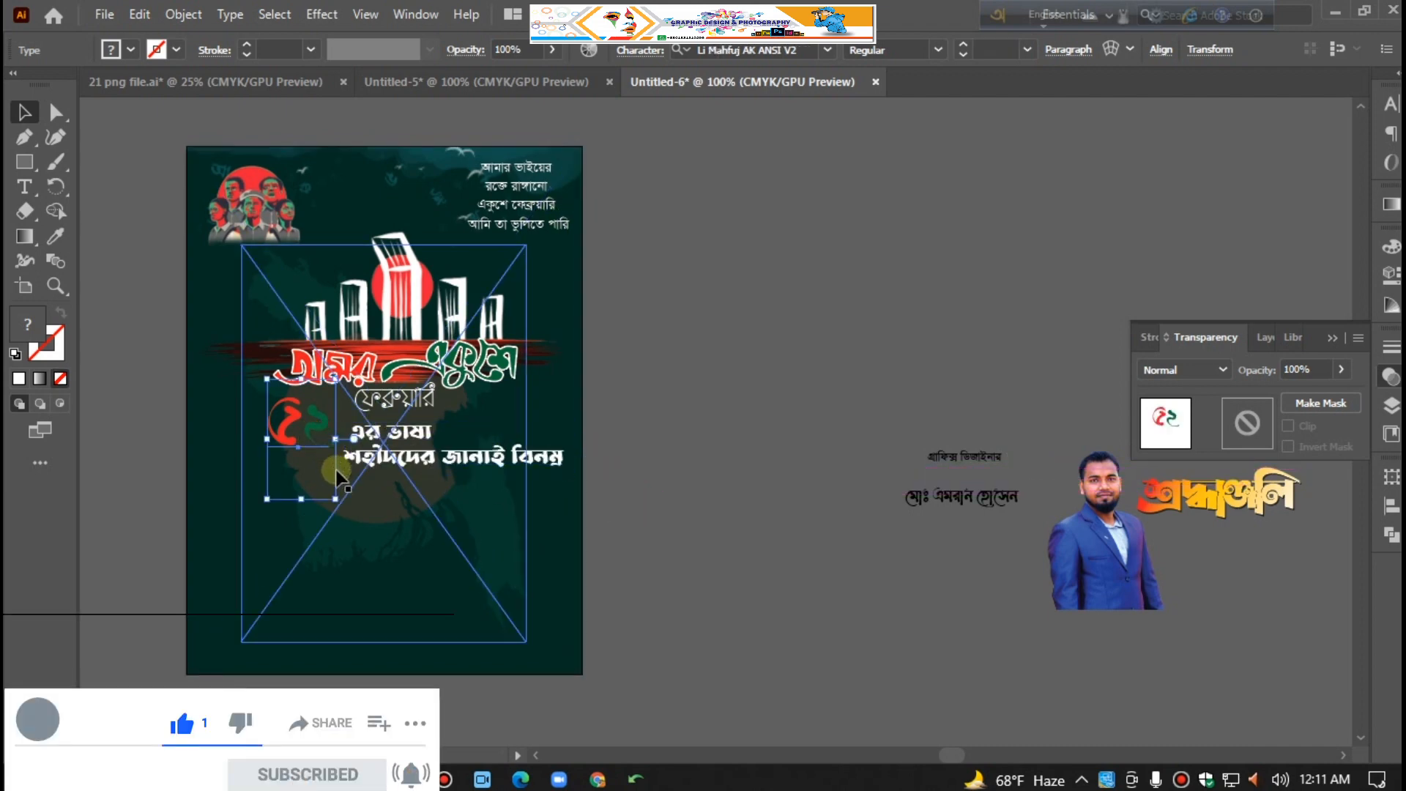
left_click_drag(337, 499, 352, 511)
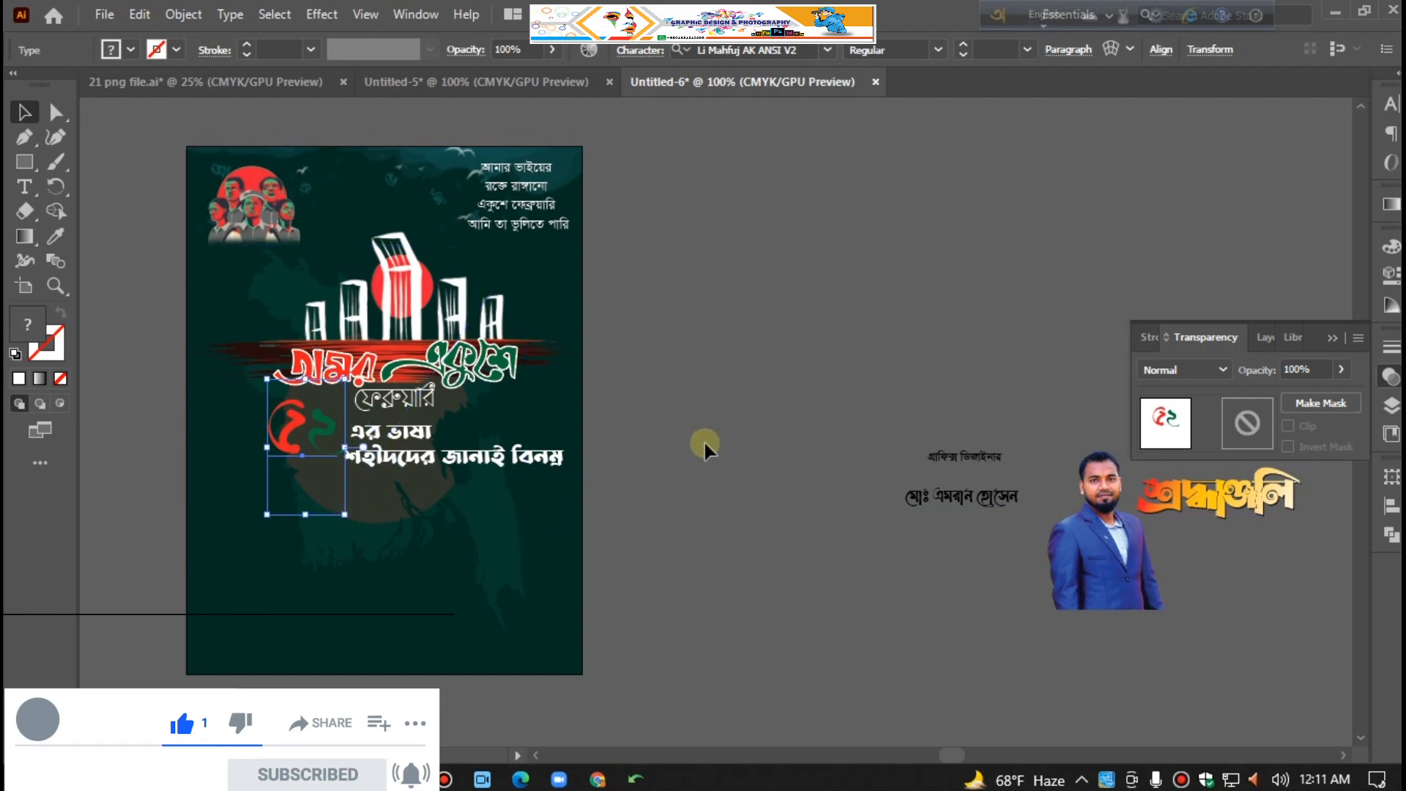
left_click(752, 432)
Step: Place the man's portrait in the poster's lower left corner and enlarge it to just below the "৫২"
left_click_drag(755, 599, 246, 637)
left_click_drag(310, 505, 354, 441)
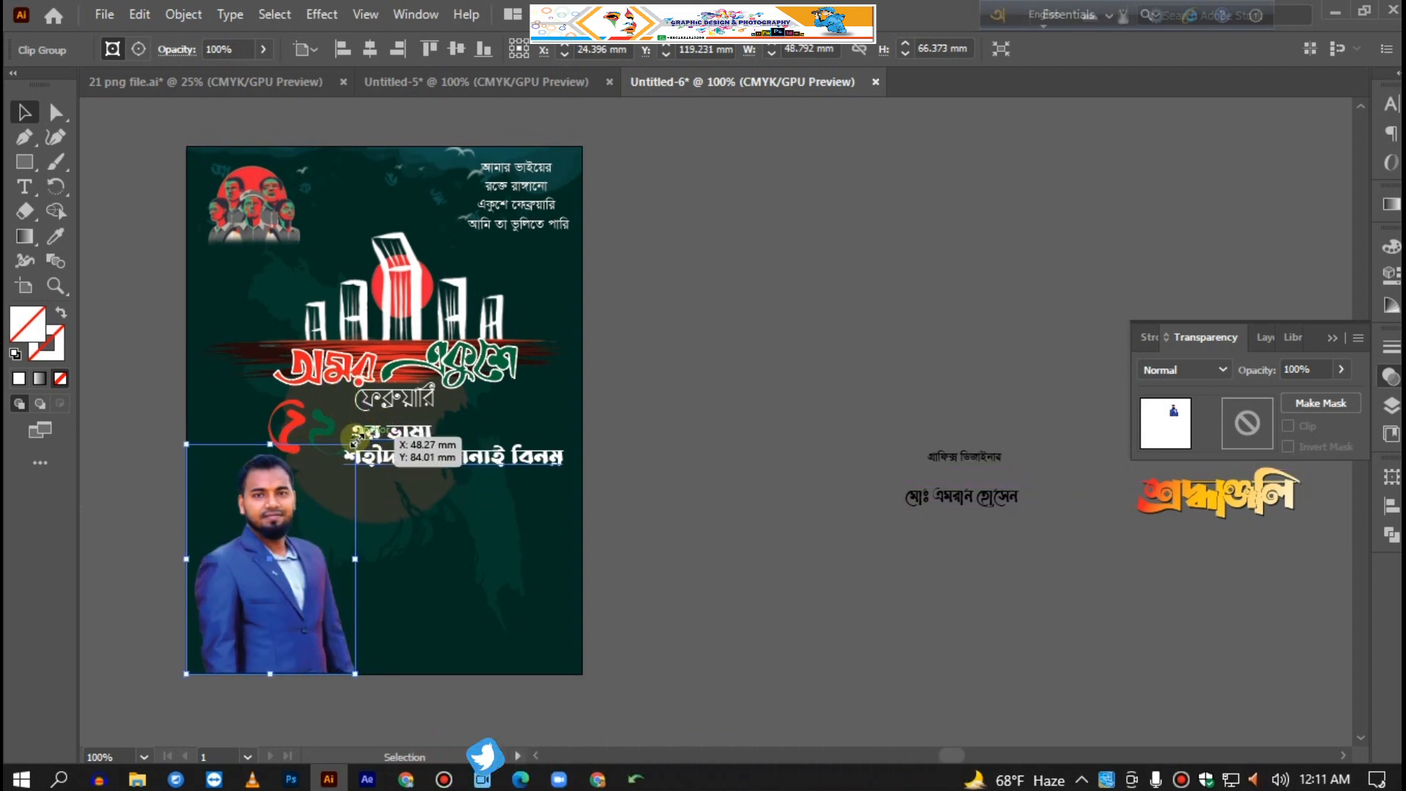
left_click(670, 433)
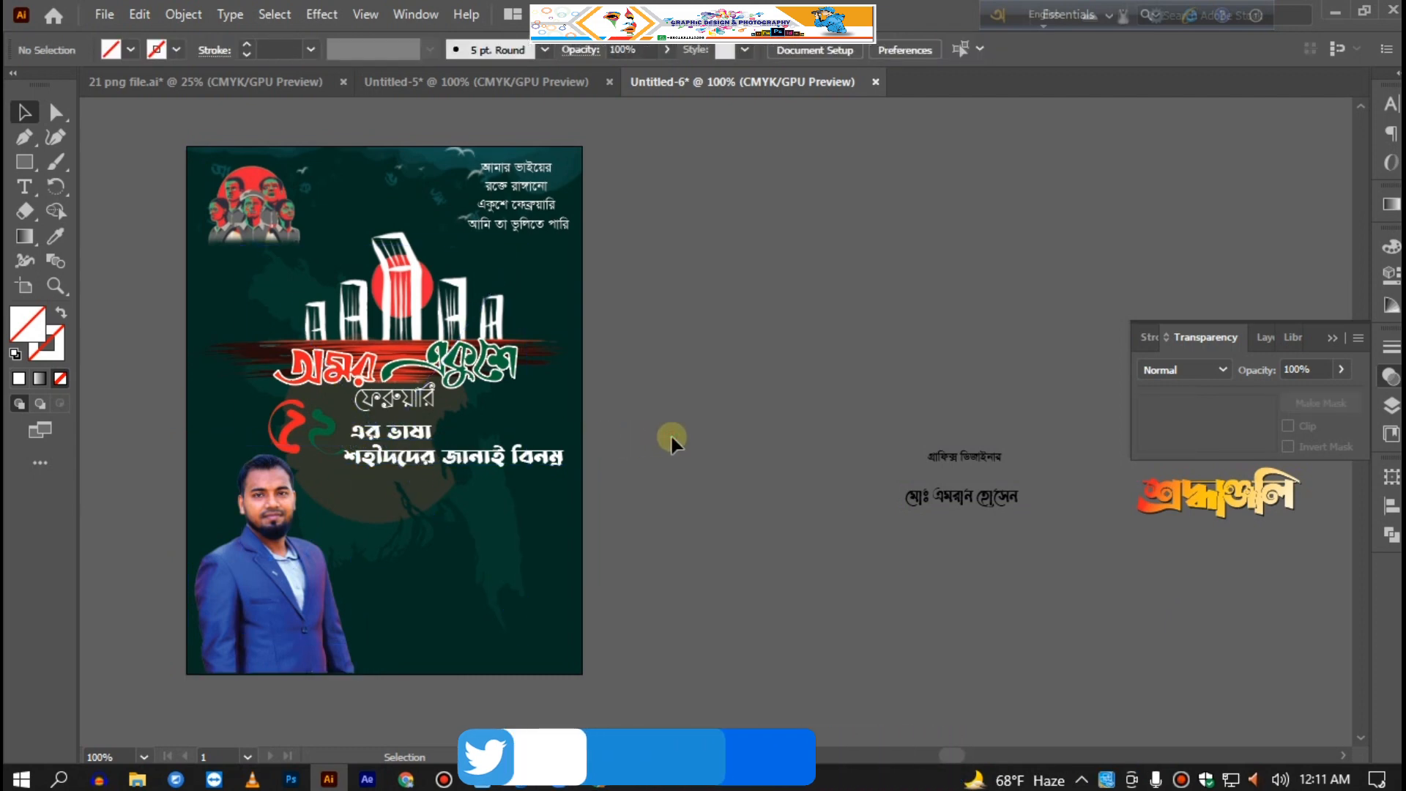
Step: Place the gradient "শ্রদ্ধাঞ্জলি" lettering under the tribute text and enlarge it to about that text's width
left_click_drag(1162, 484, 393, 505)
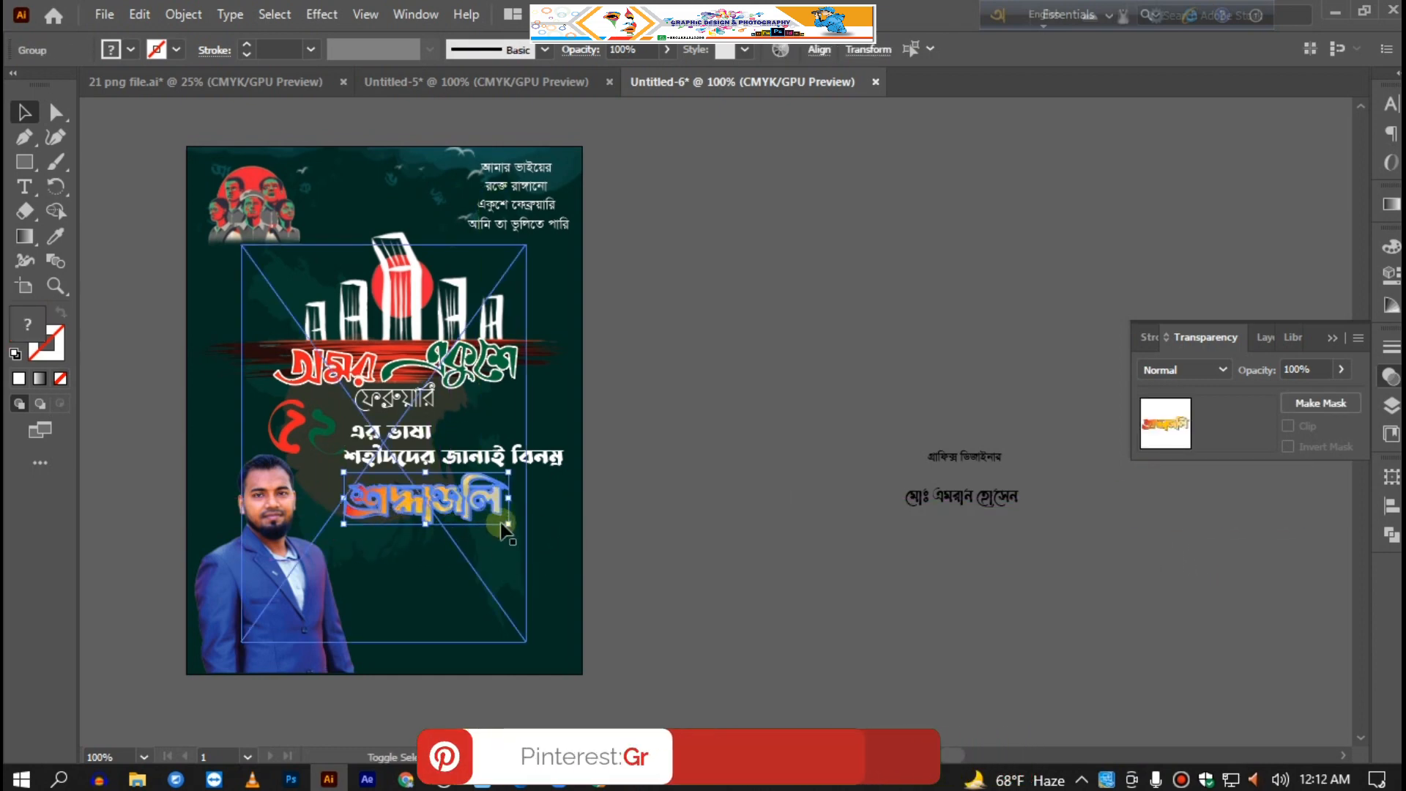
left_click(505, 530, "shift")
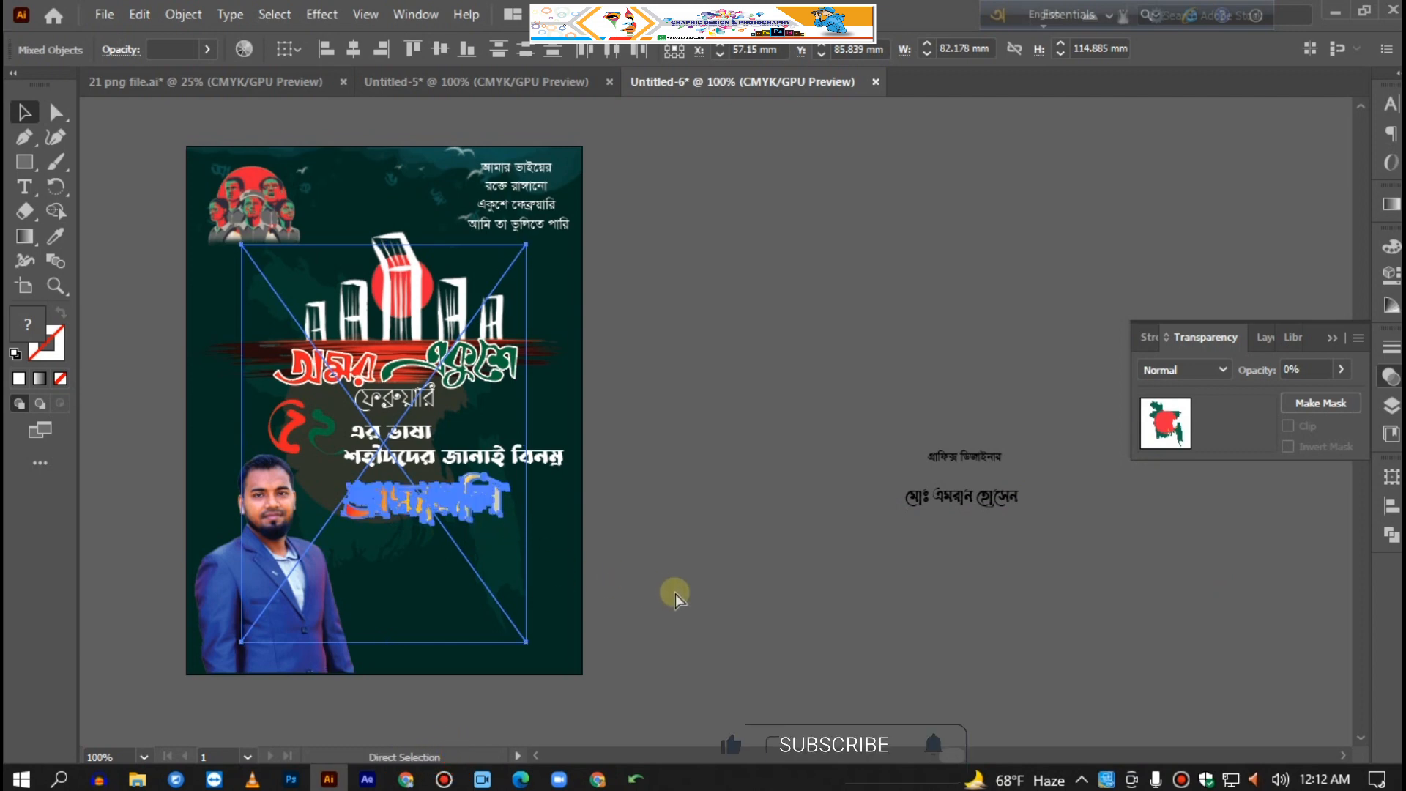
key("ctrl+z")
left_click_drag(1162, 475, 979, 486)
left_click_drag(544, 517, 568, 559)
left_click(692, 579)
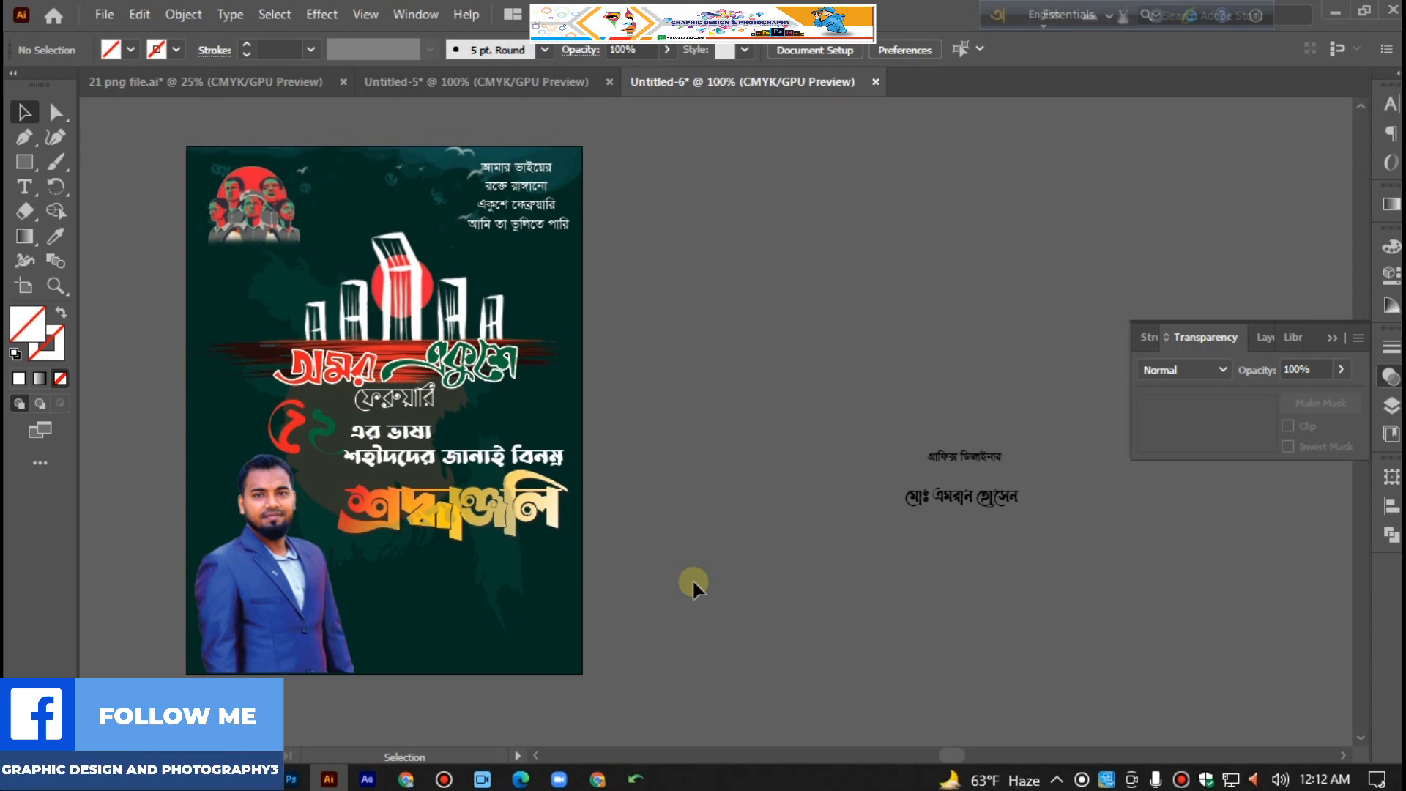
Step: Nudge the "৫২" up slightly and give it a white 2 pt stroke
key("ctrl+equal")
left_click_drag(404, 595, 562, 440)
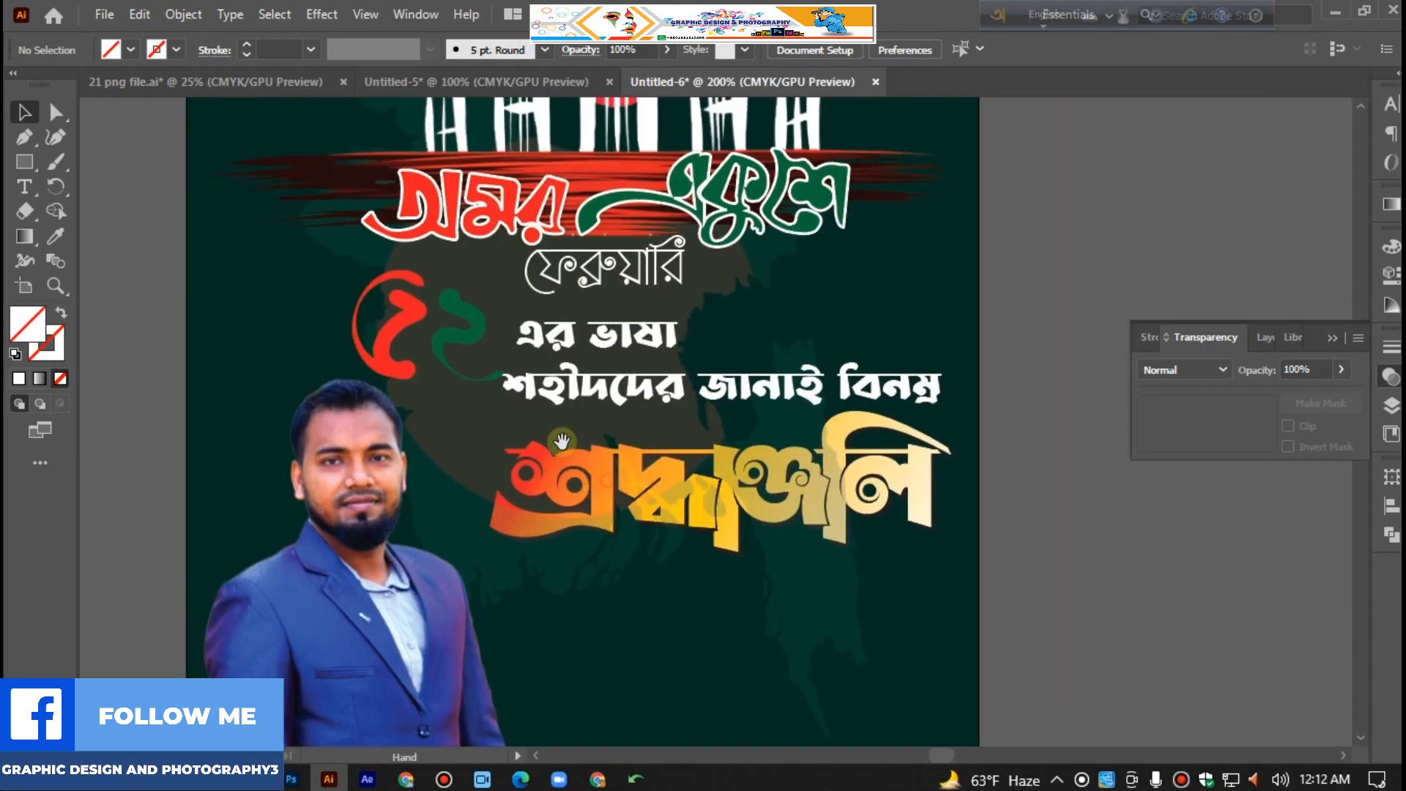
left_click(457, 337)
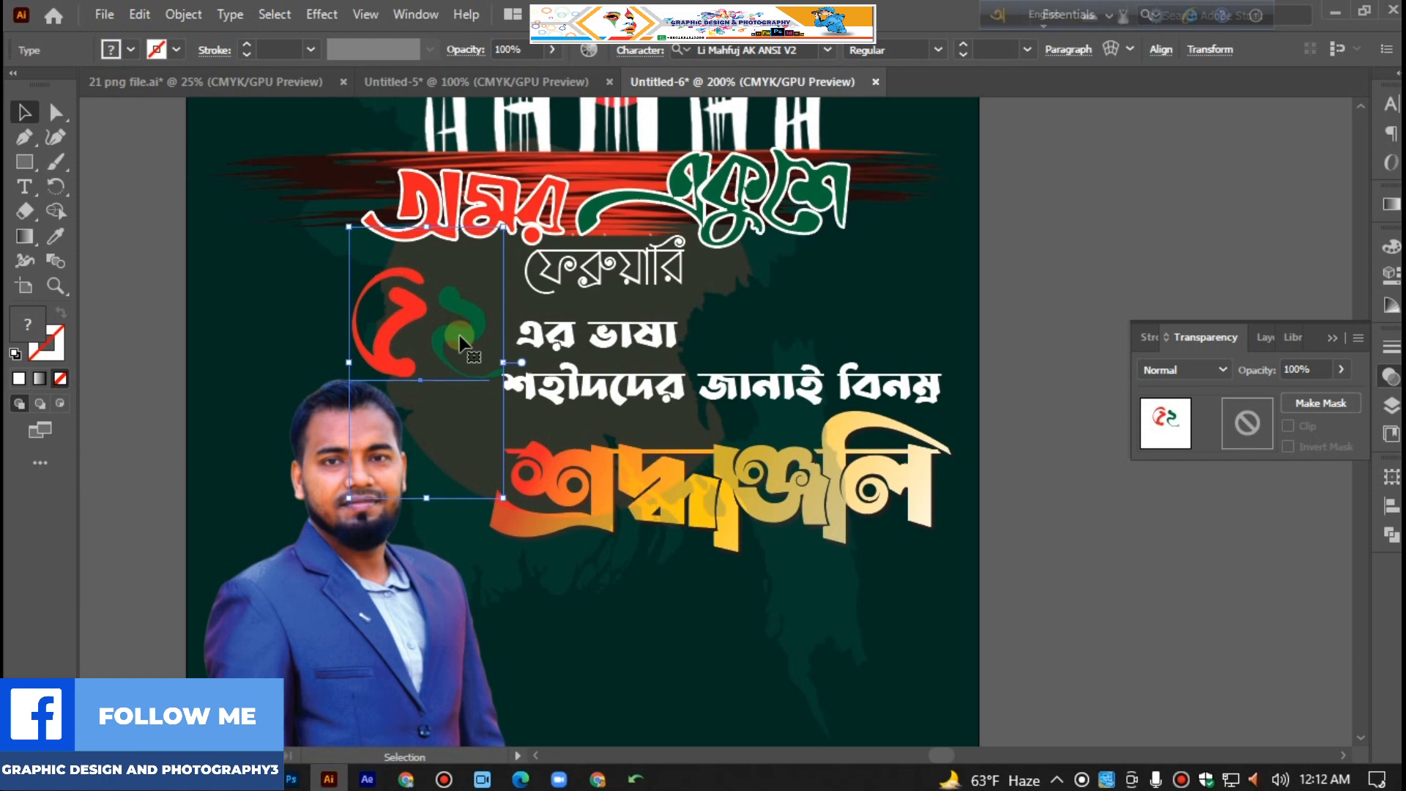
key("a")
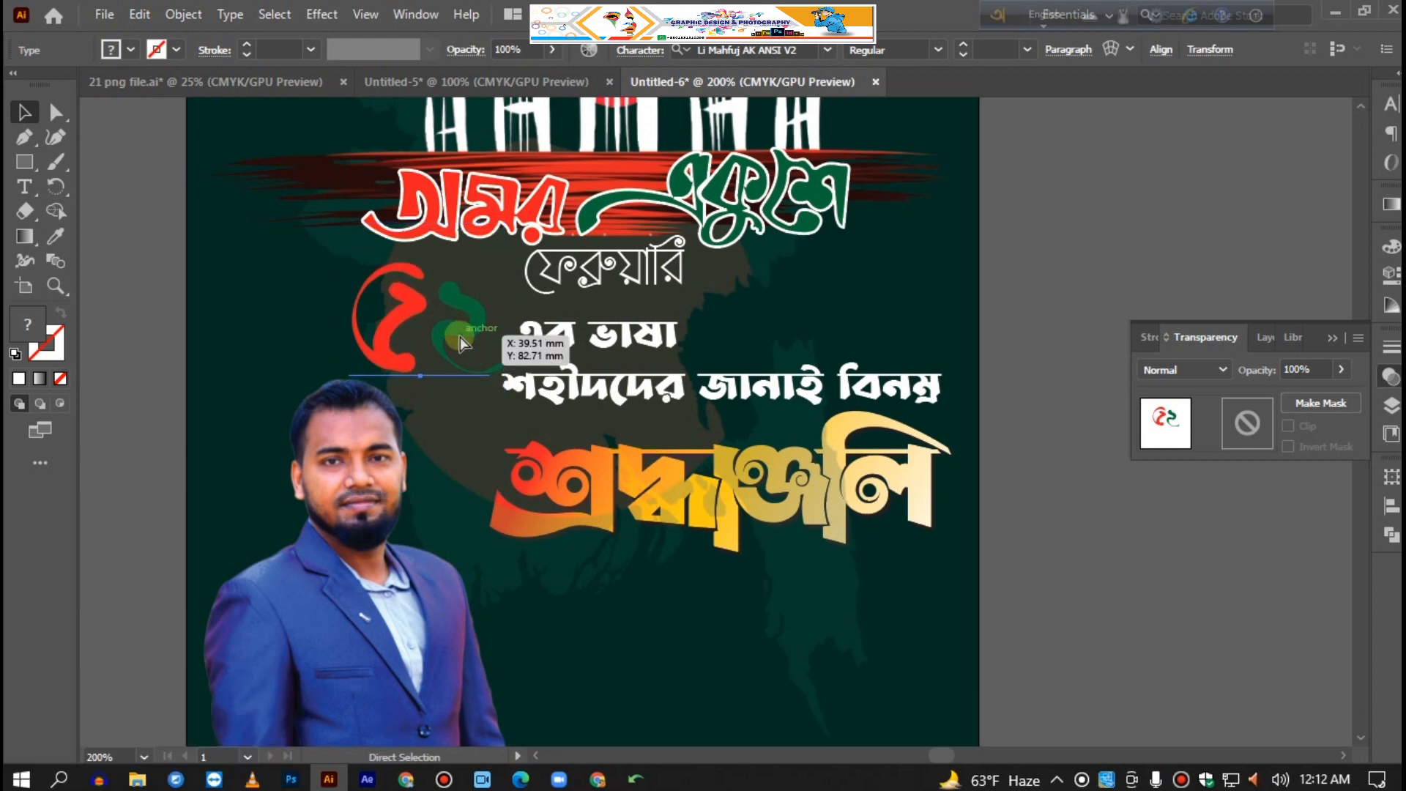
left_click(460, 337)
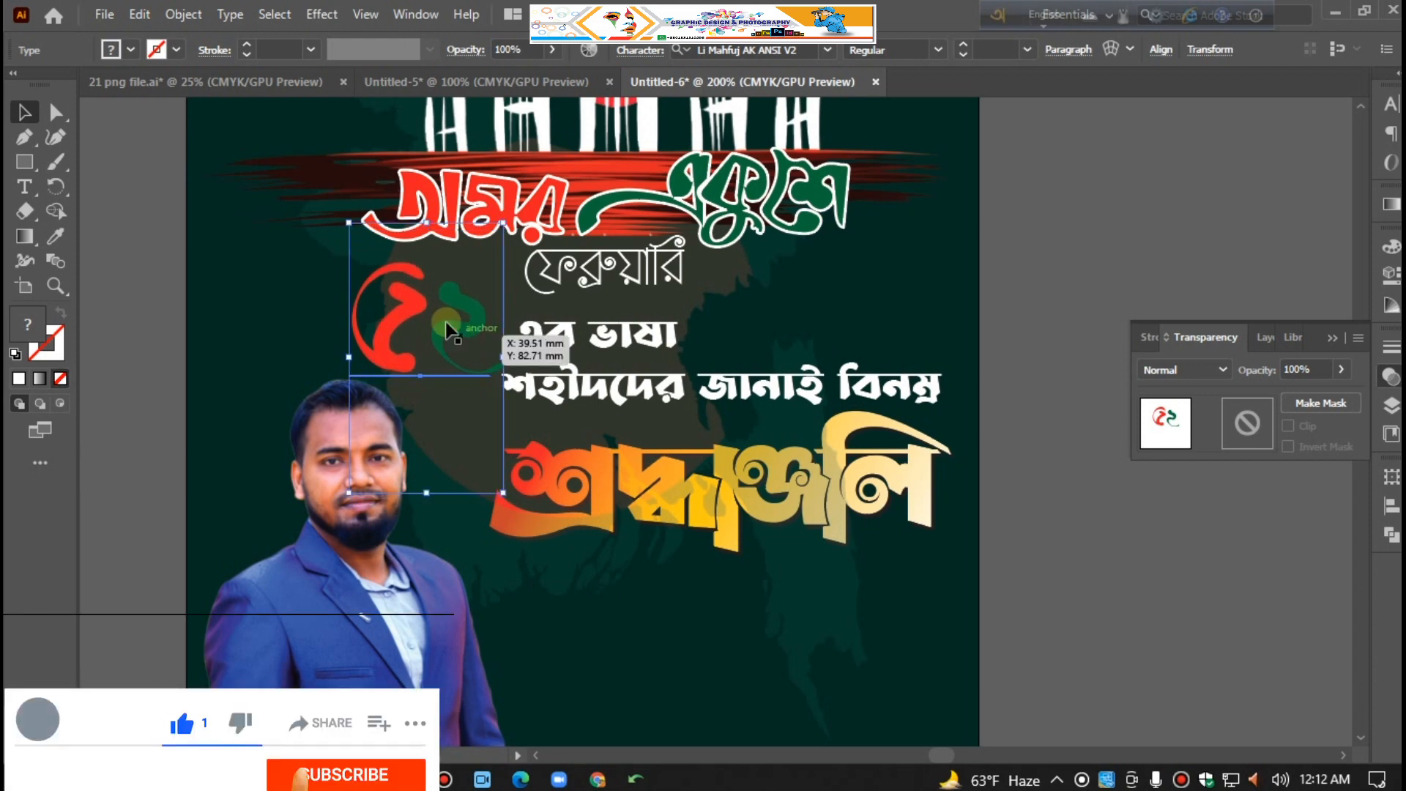
left_click(247, 45)
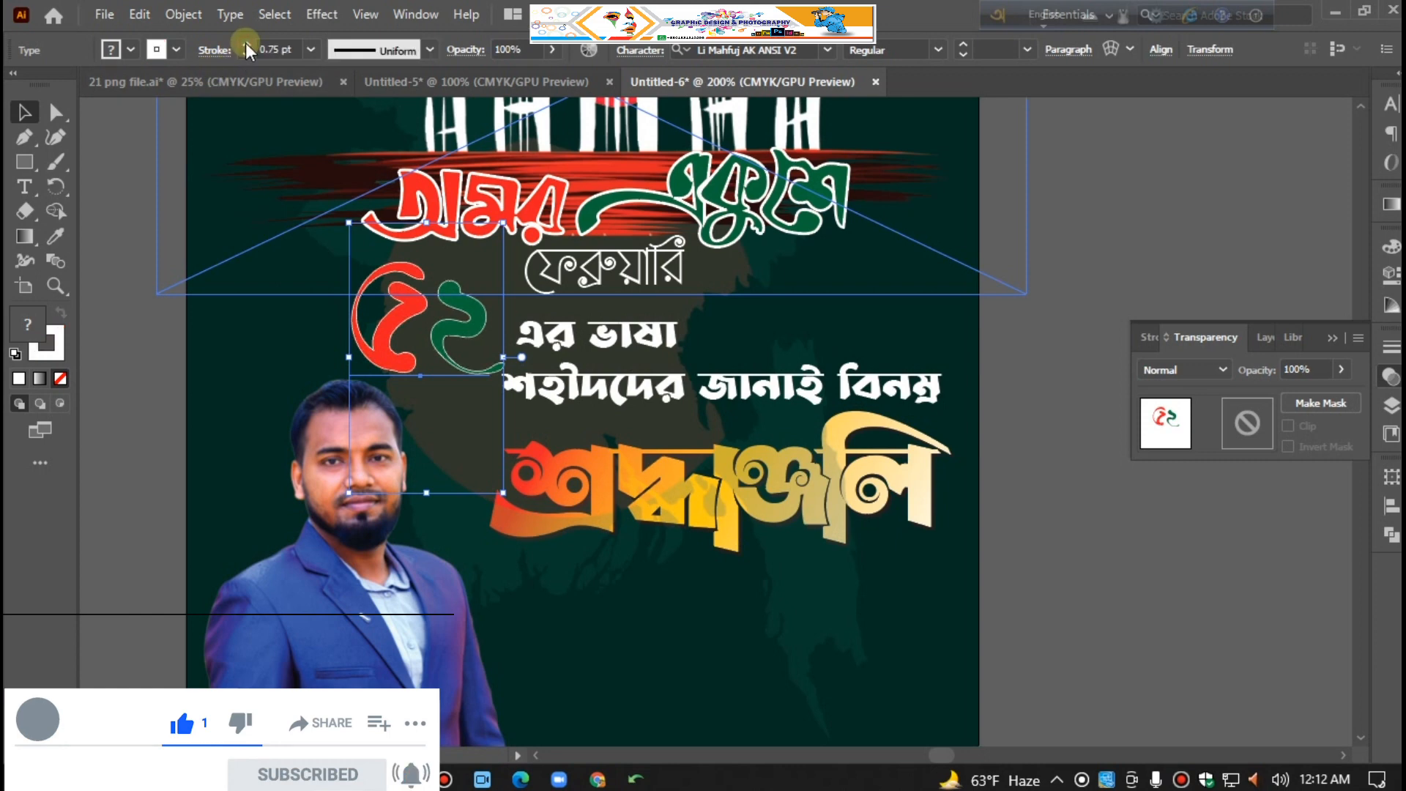
left_click(1202, 592)
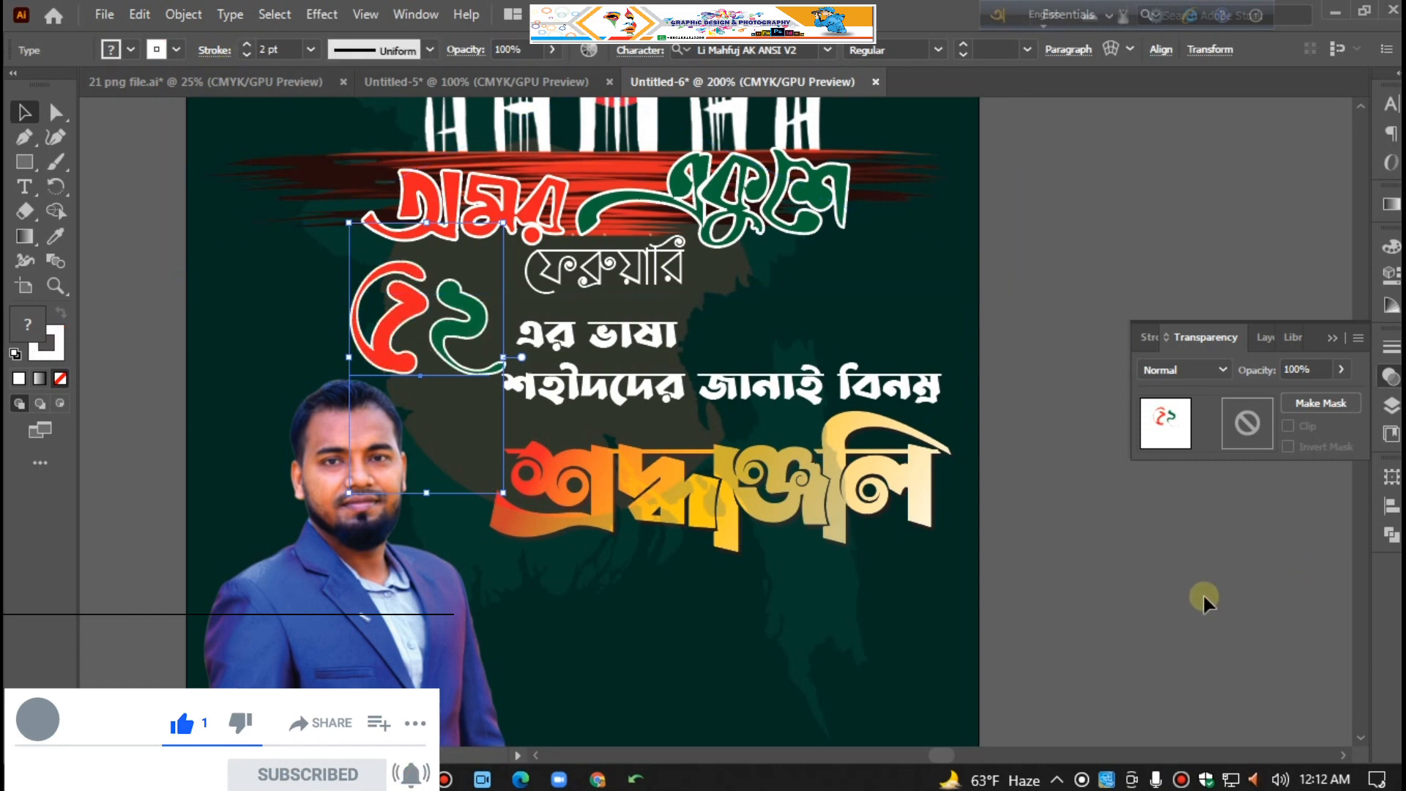
Step: Bring the black name text and the "গ্রাফিক্স ডিজাইনার" line beside the poster's right edge, with the job title under the name
key("ctrl+0")
key("ctrl+minus")
key("ctrl+minus")
key("ctrl+minus")
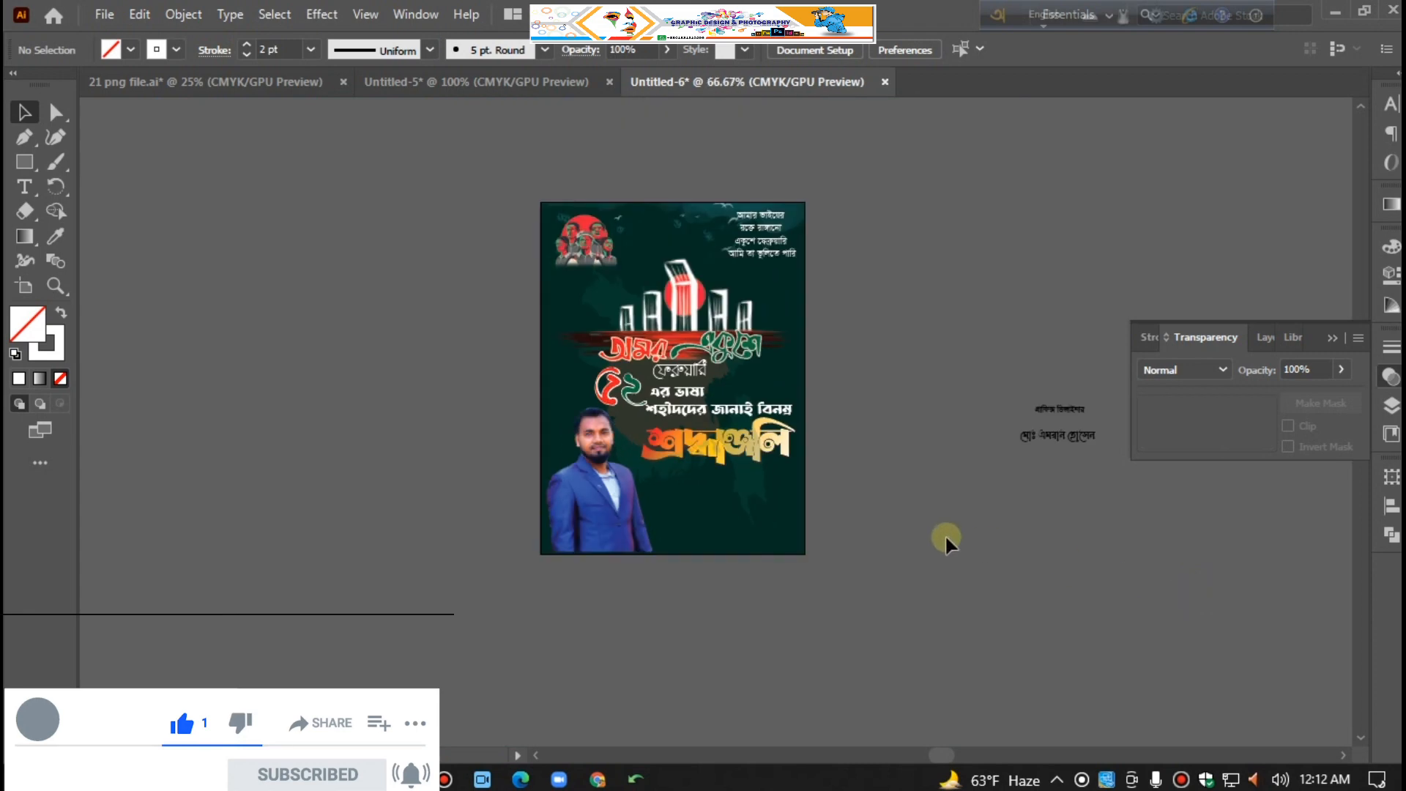
key("ctrl+plus")
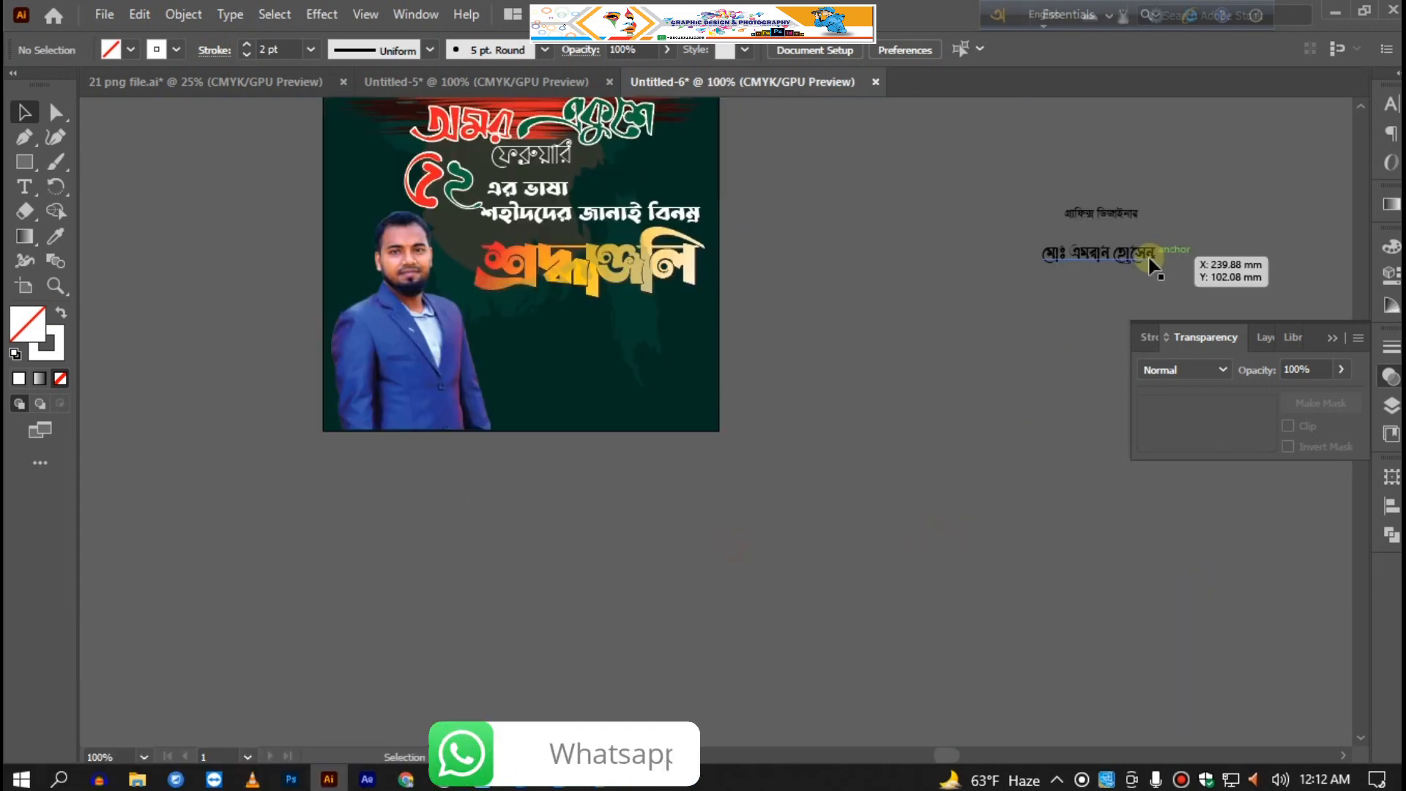
left_click_drag(1078, 273, 770, 347)
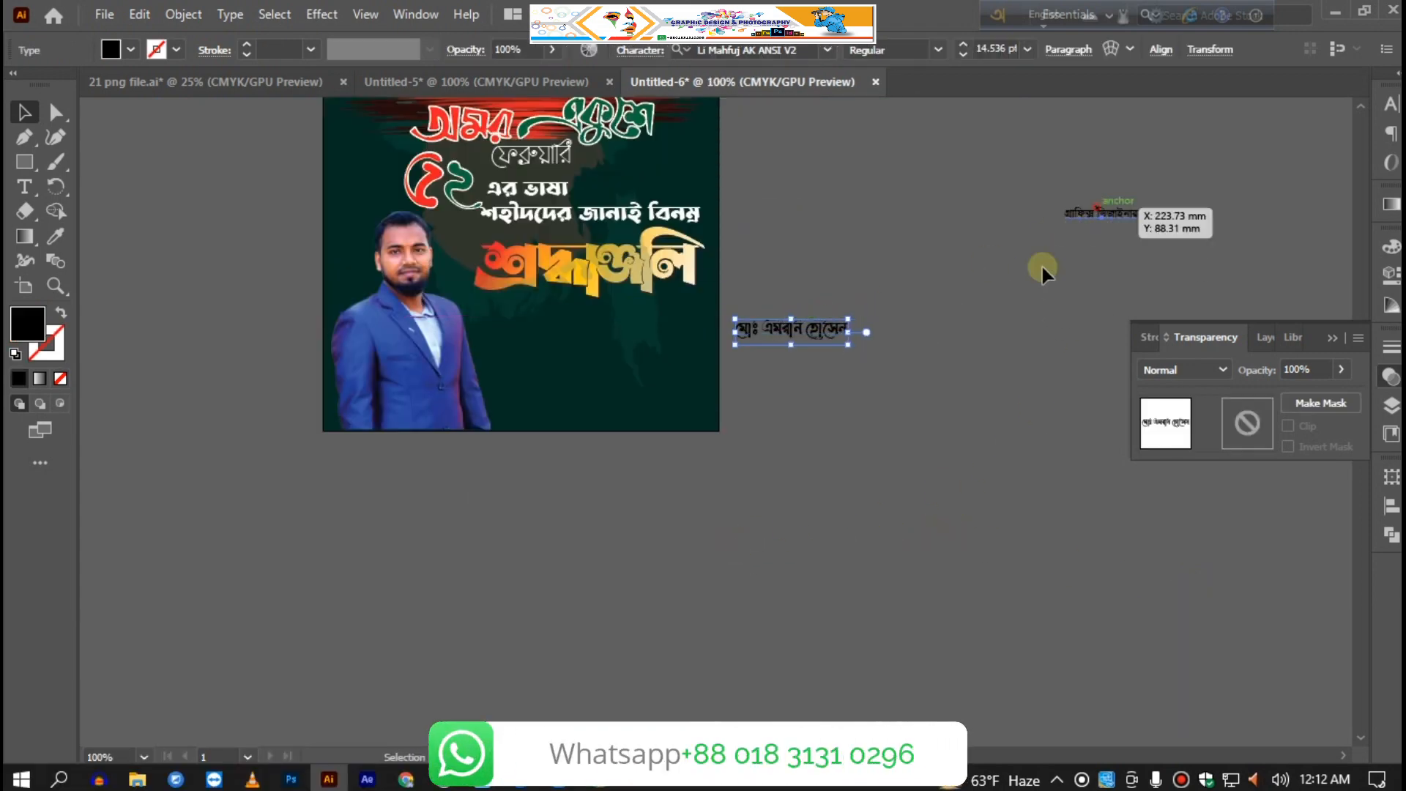
left_click_drag(1098, 213, 781, 344)
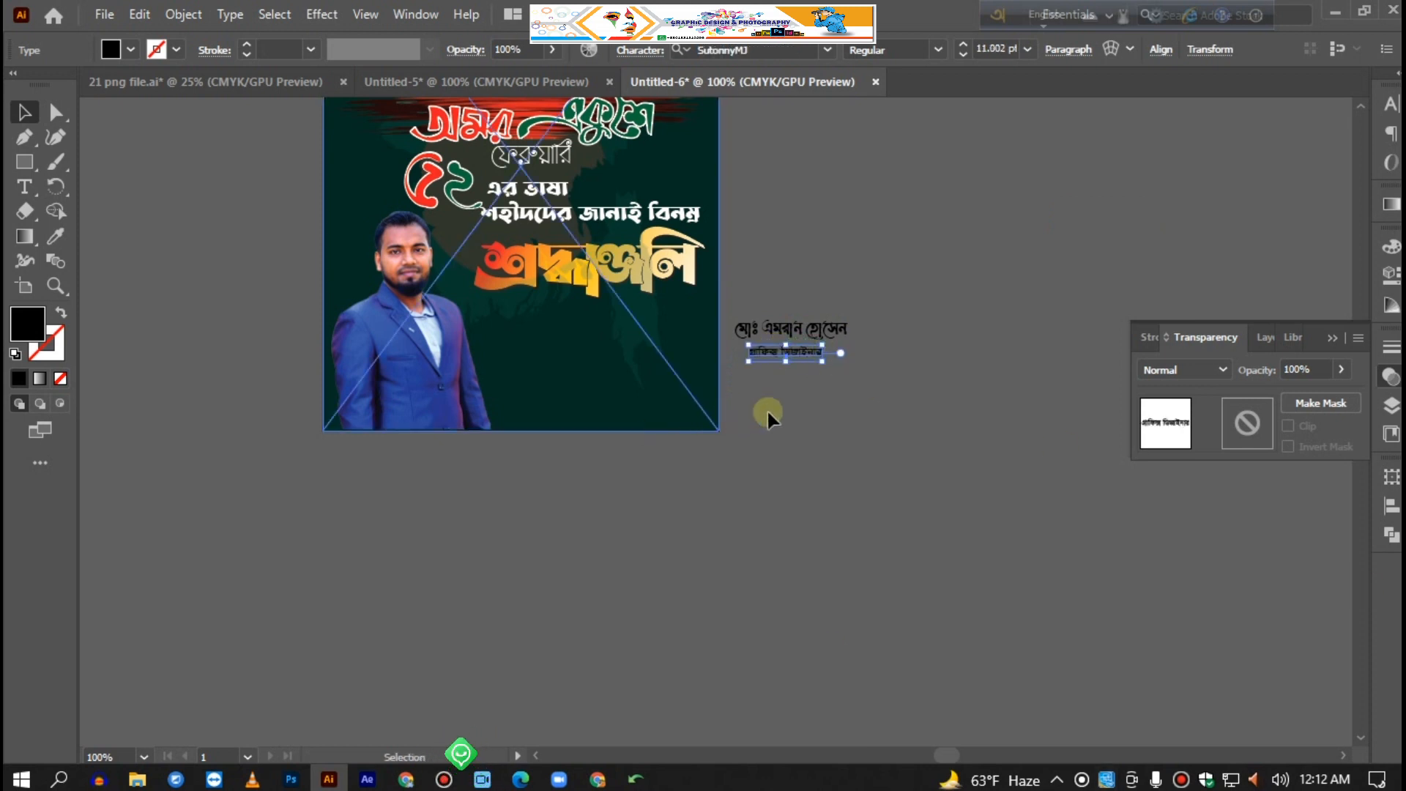
left_click(788, 391)
left_click_drag(797, 422, 779, 314)
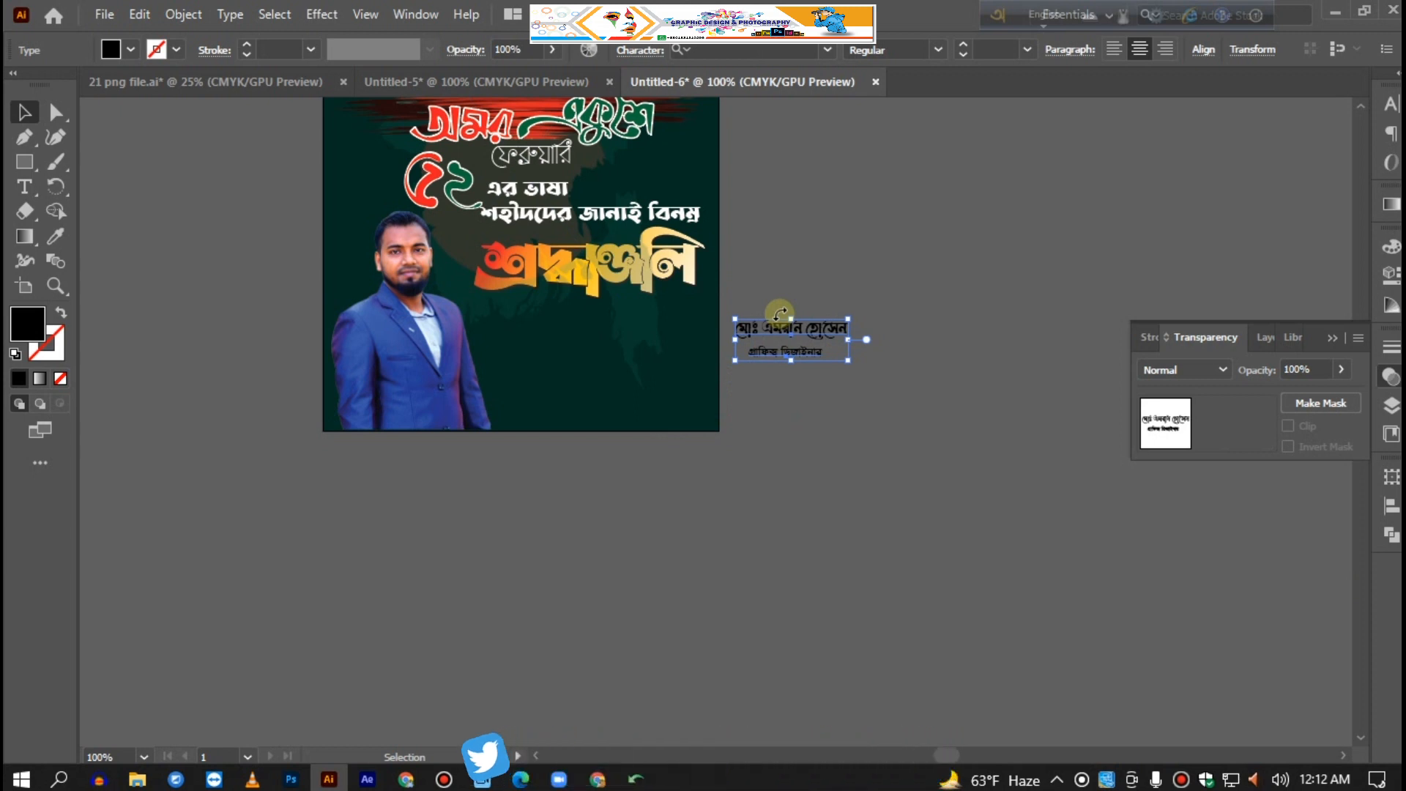
left_click(774, 403)
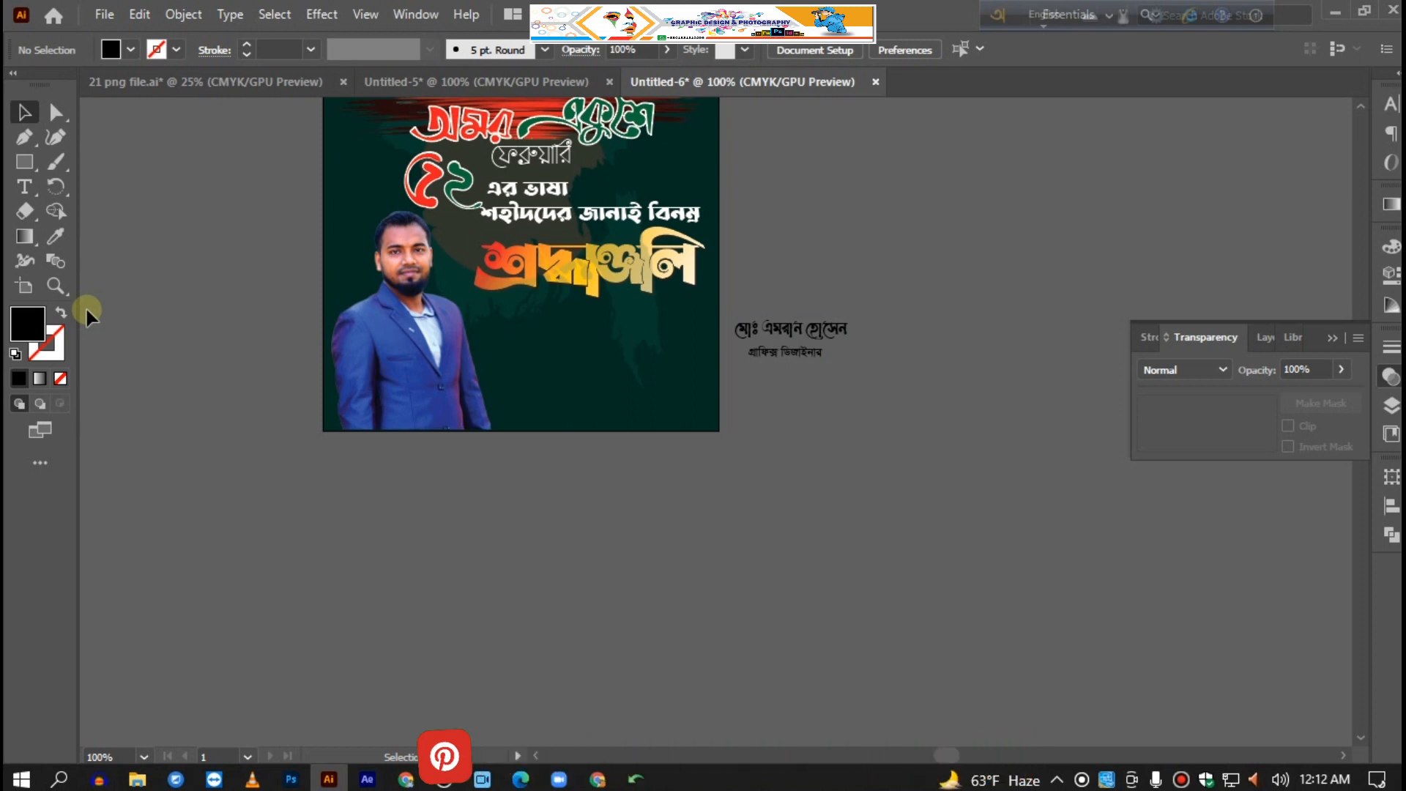
Step: Draw a wide rectangle under the "শ্রদ্ধাঞ্জলি" lettering, between the portrait and the poster's right edge, and fill it white
left_click(18, 161)
left_click_drag(490, 334, 715, 375)
left_click(130, 49)
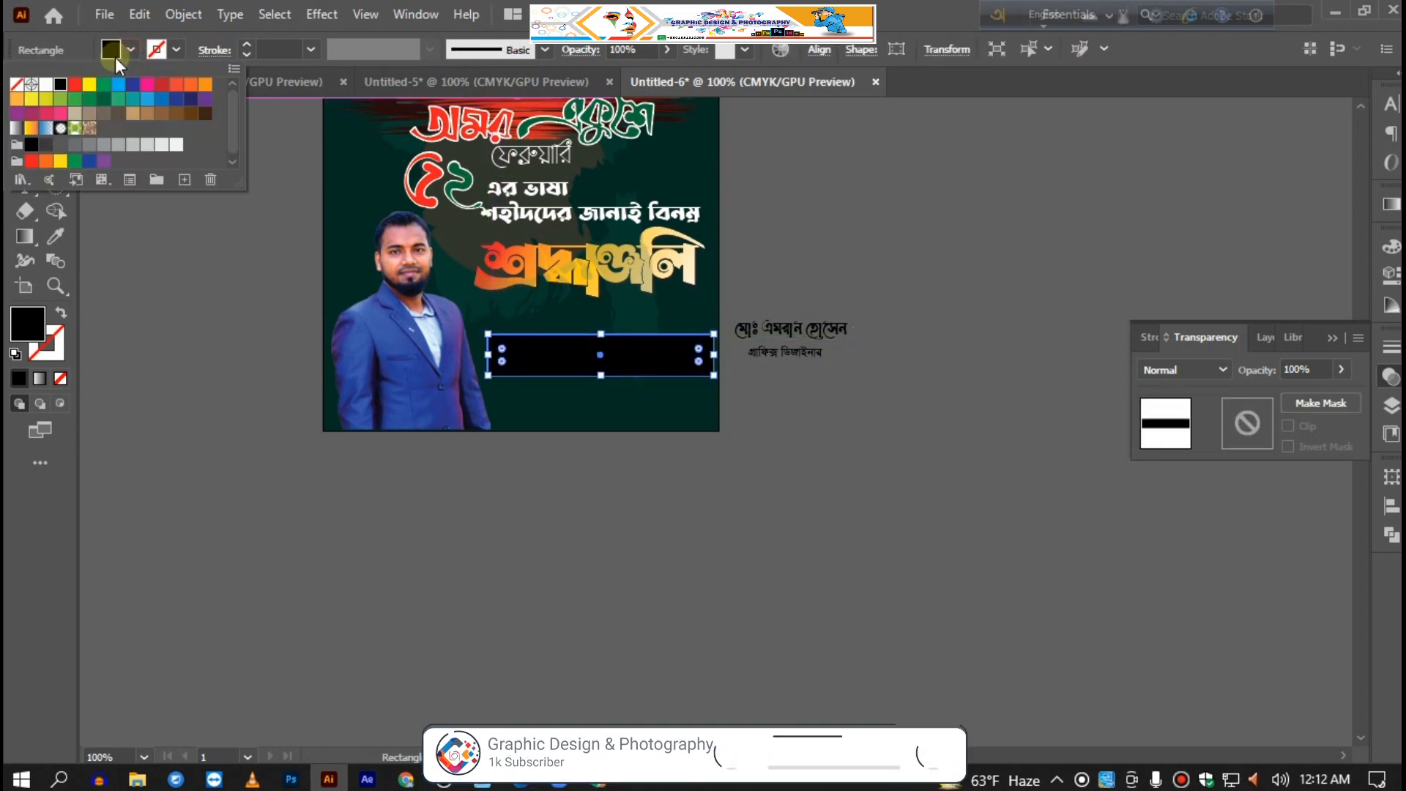
left_click(45, 79)
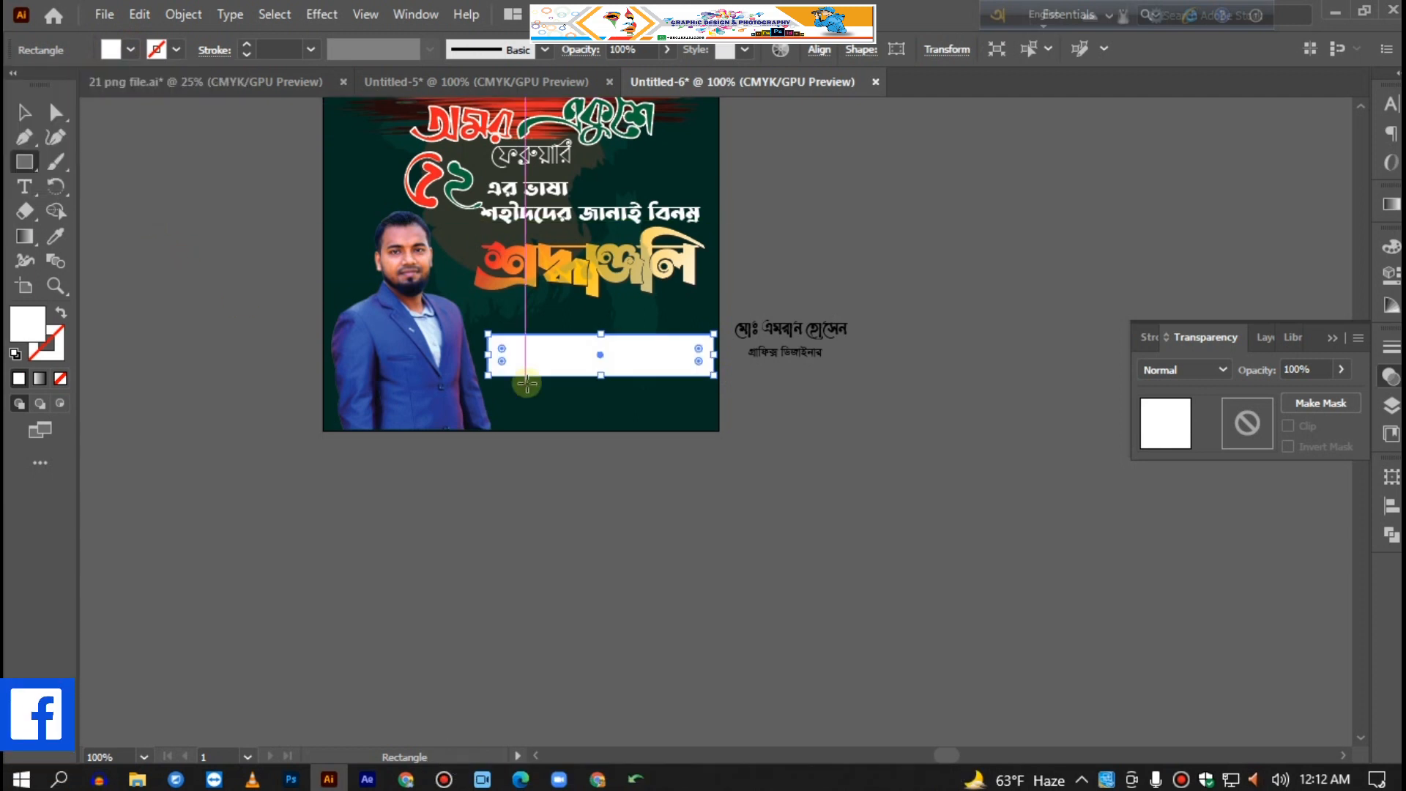
Step: Slant both ends of the white bar by moving its upper left and lower right corners inward, making a right-leaning parallelogram
left_click(24, 112)
left_click(179, 188)
left_click(515, 343)
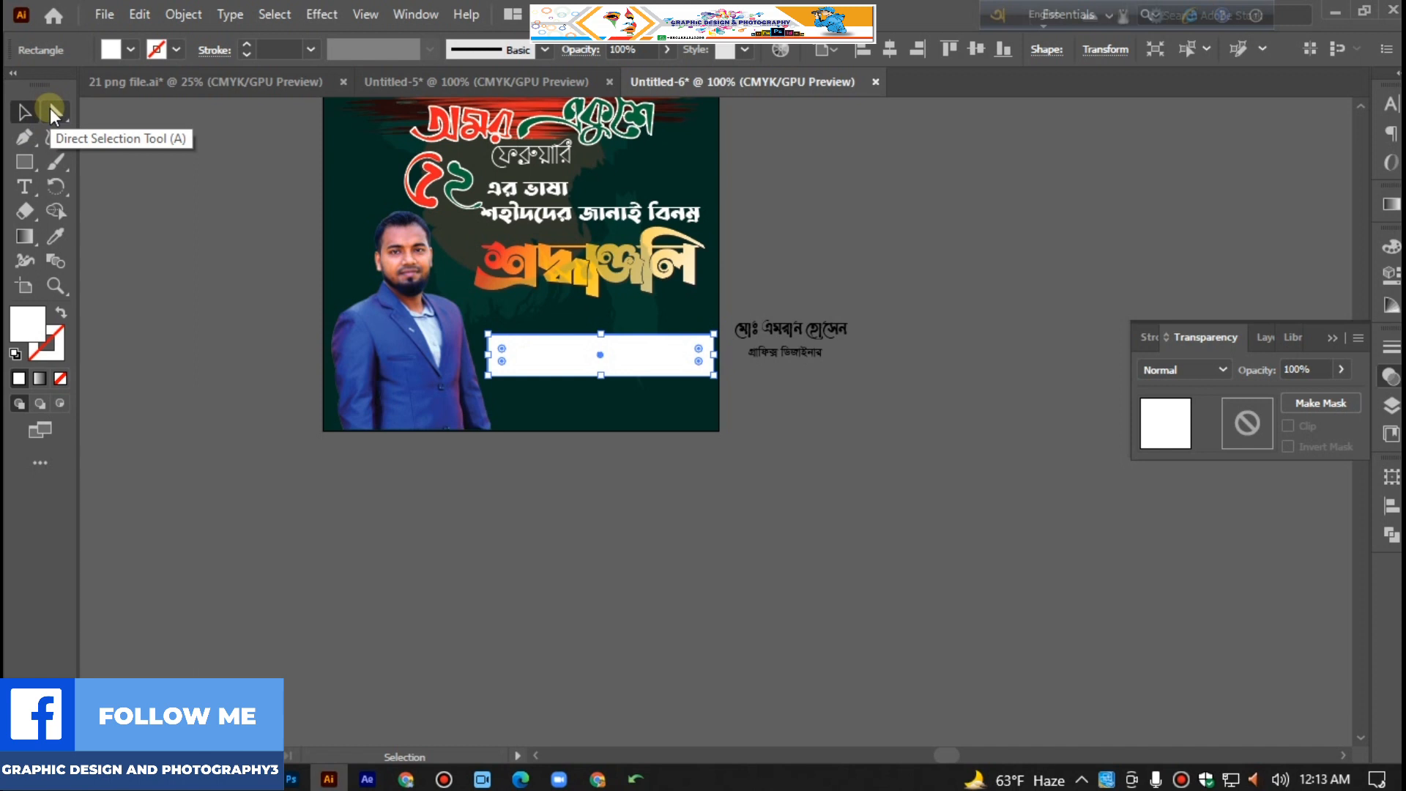
left_click(55, 114)
left_click(489, 336)
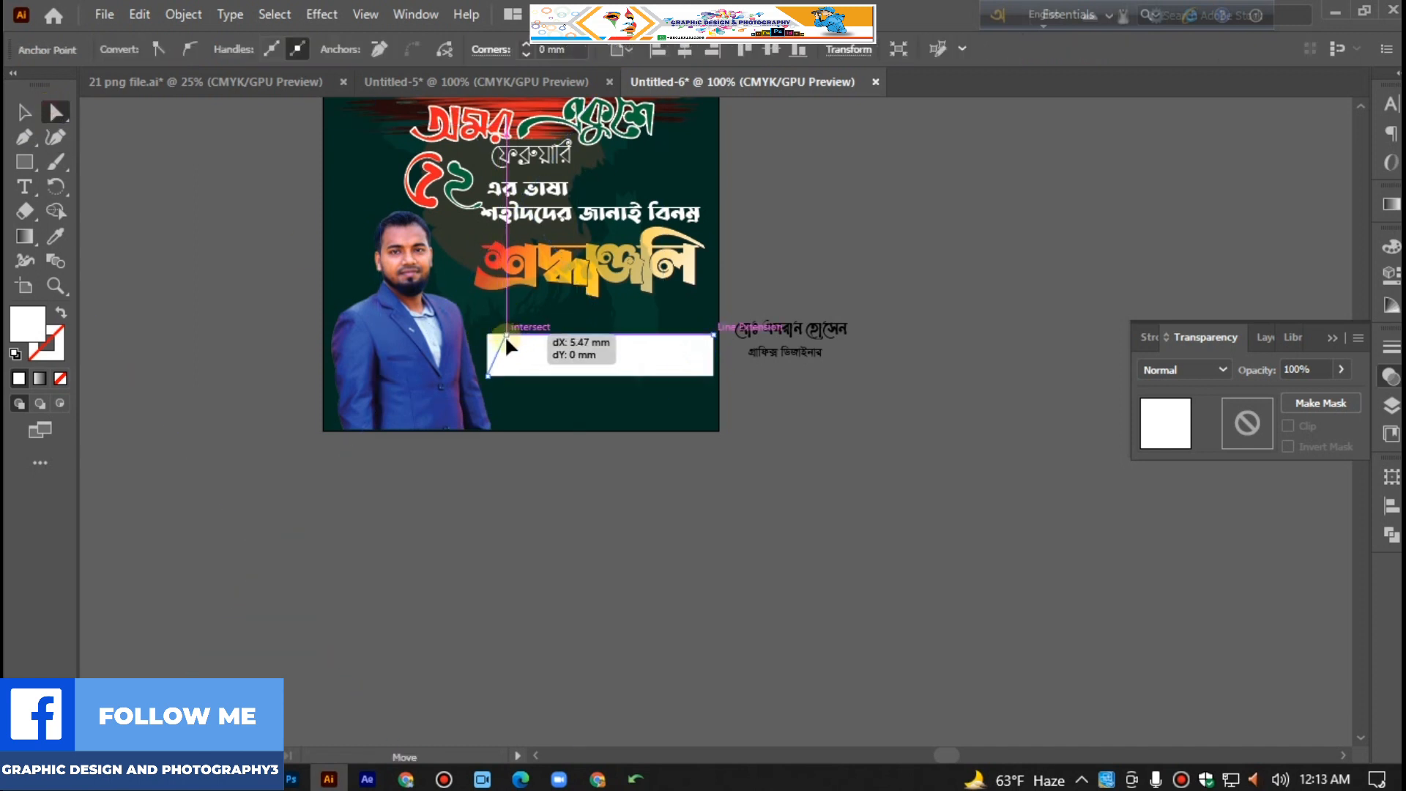
left_click_drag(506, 338, 507, 337)
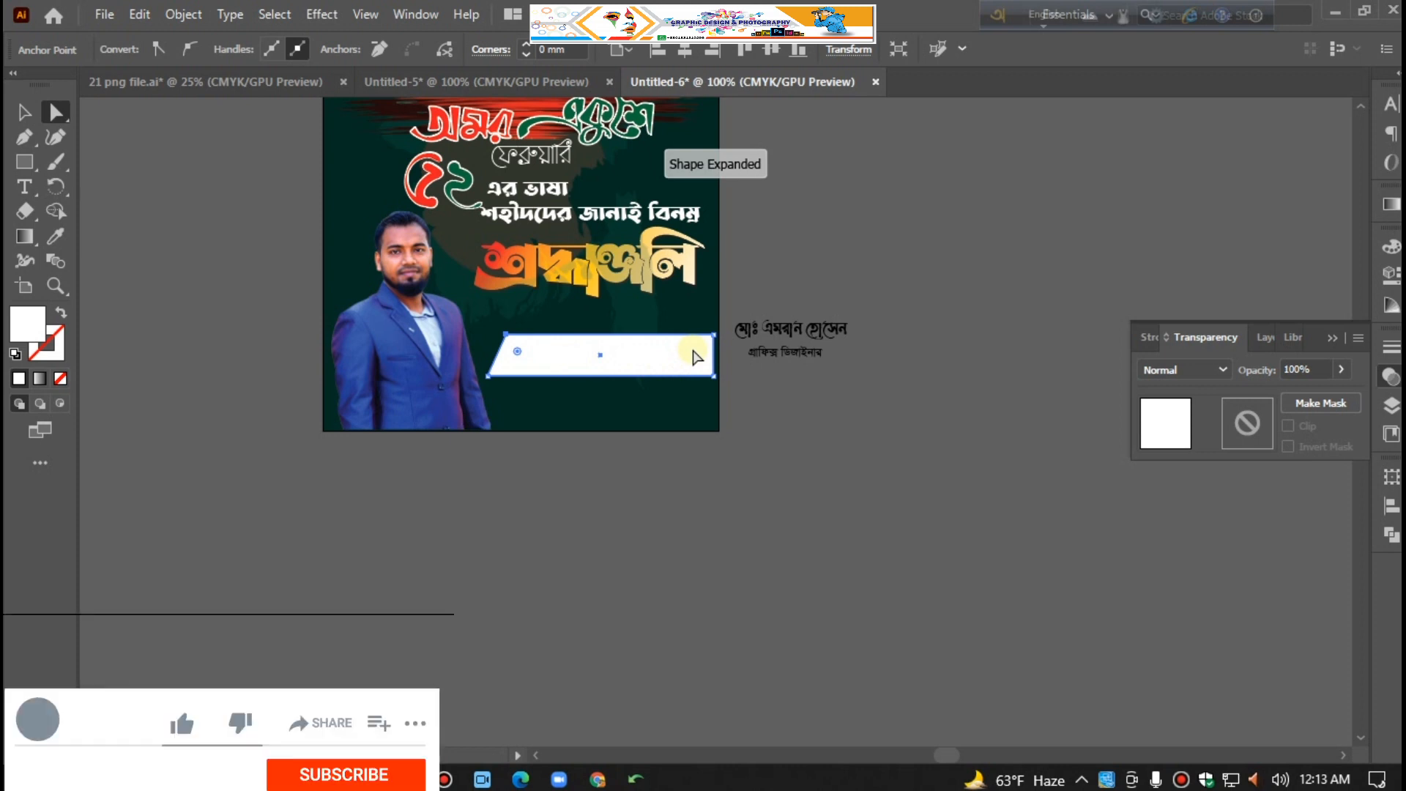
left_click(714, 376)
left_click_drag(714, 377, 701, 376)
left_click(507, 336)
left_click_drag(511, 337, 512, 338)
Step: Bring the black name text to the front, place it on the slanted white bar and enlarge it to nearly fill the bar
left_click(26, 112)
left_click_drag(820, 328, 821, 327)
right_click(791, 329)
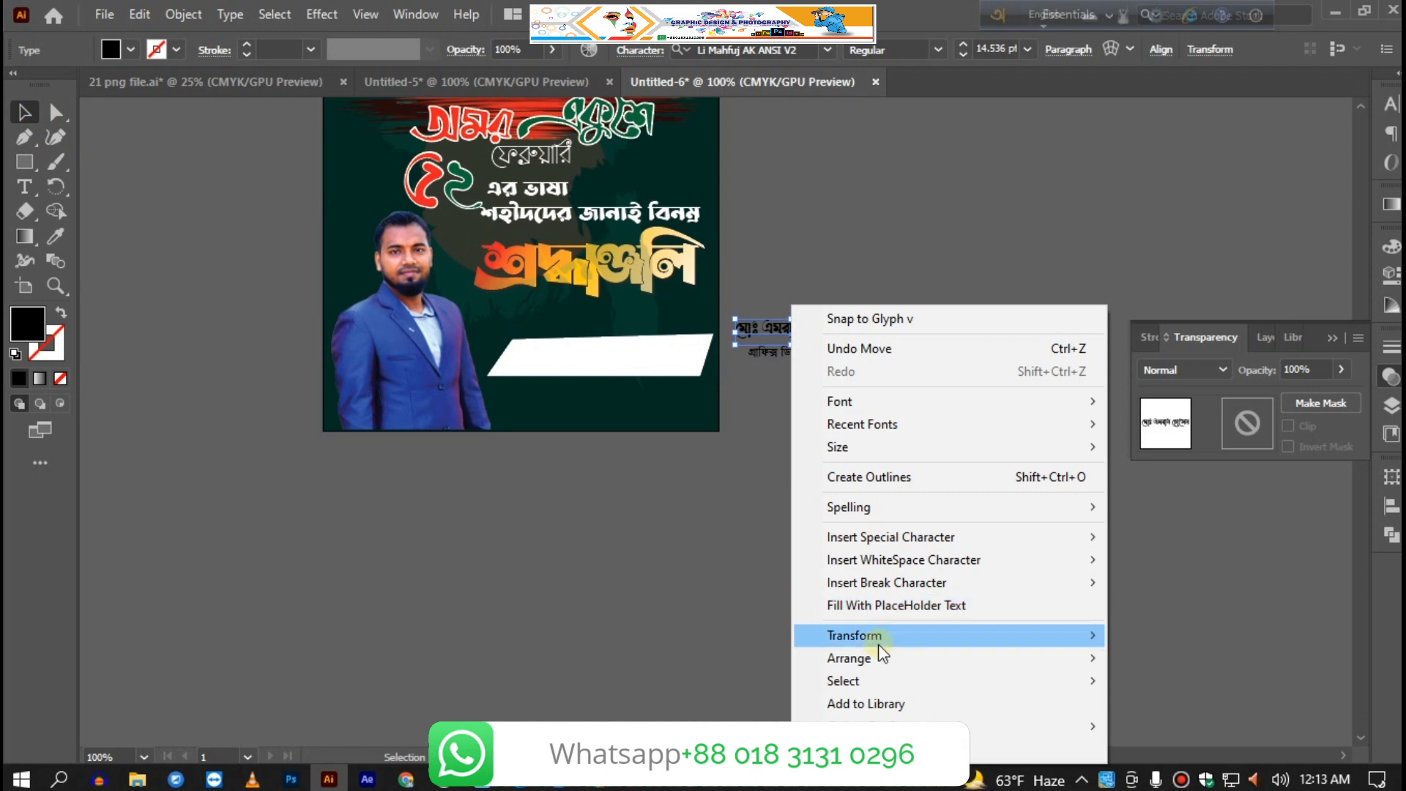
mouse_move(877, 657)
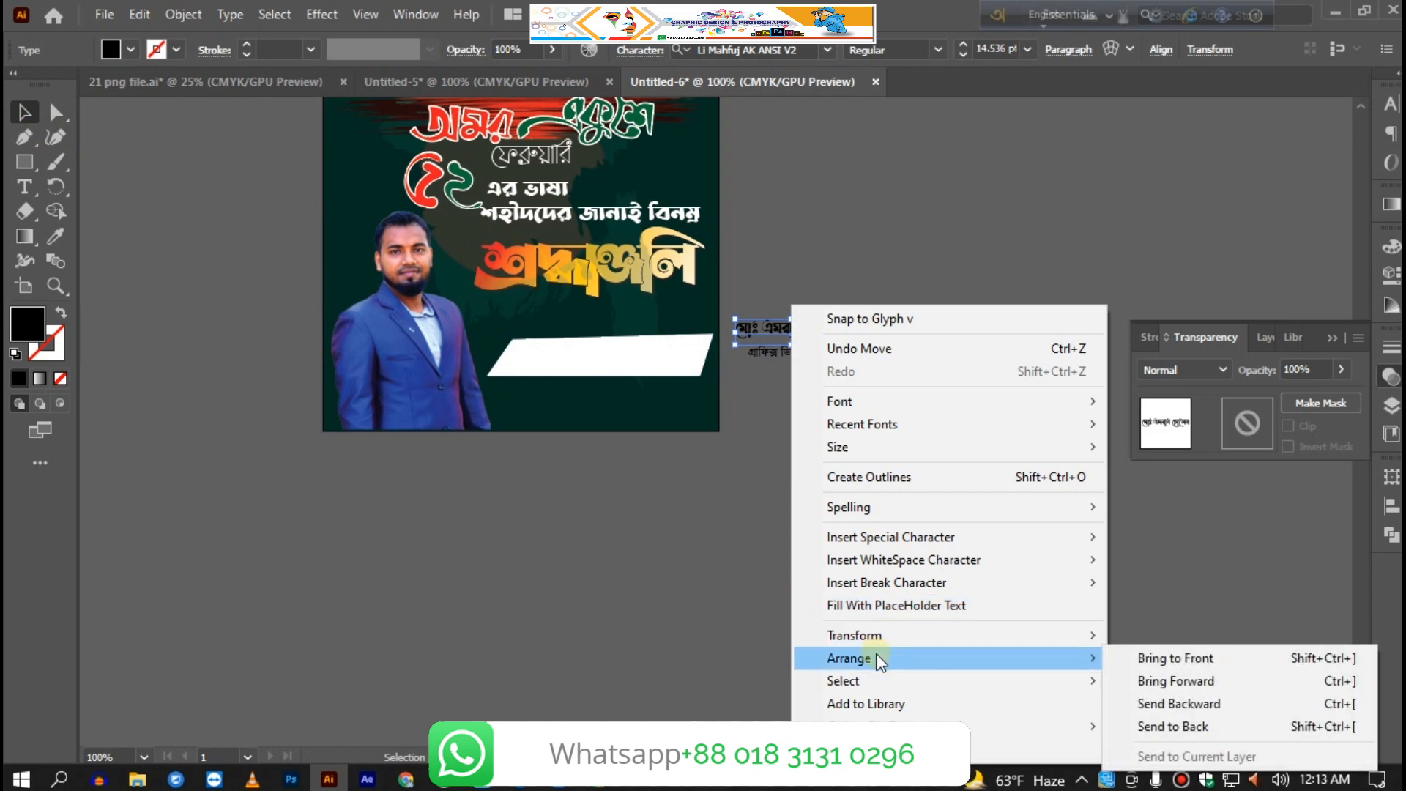
left_click(1154, 659)
left_click_drag(829, 352, 686, 379)
left_click(769, 462)
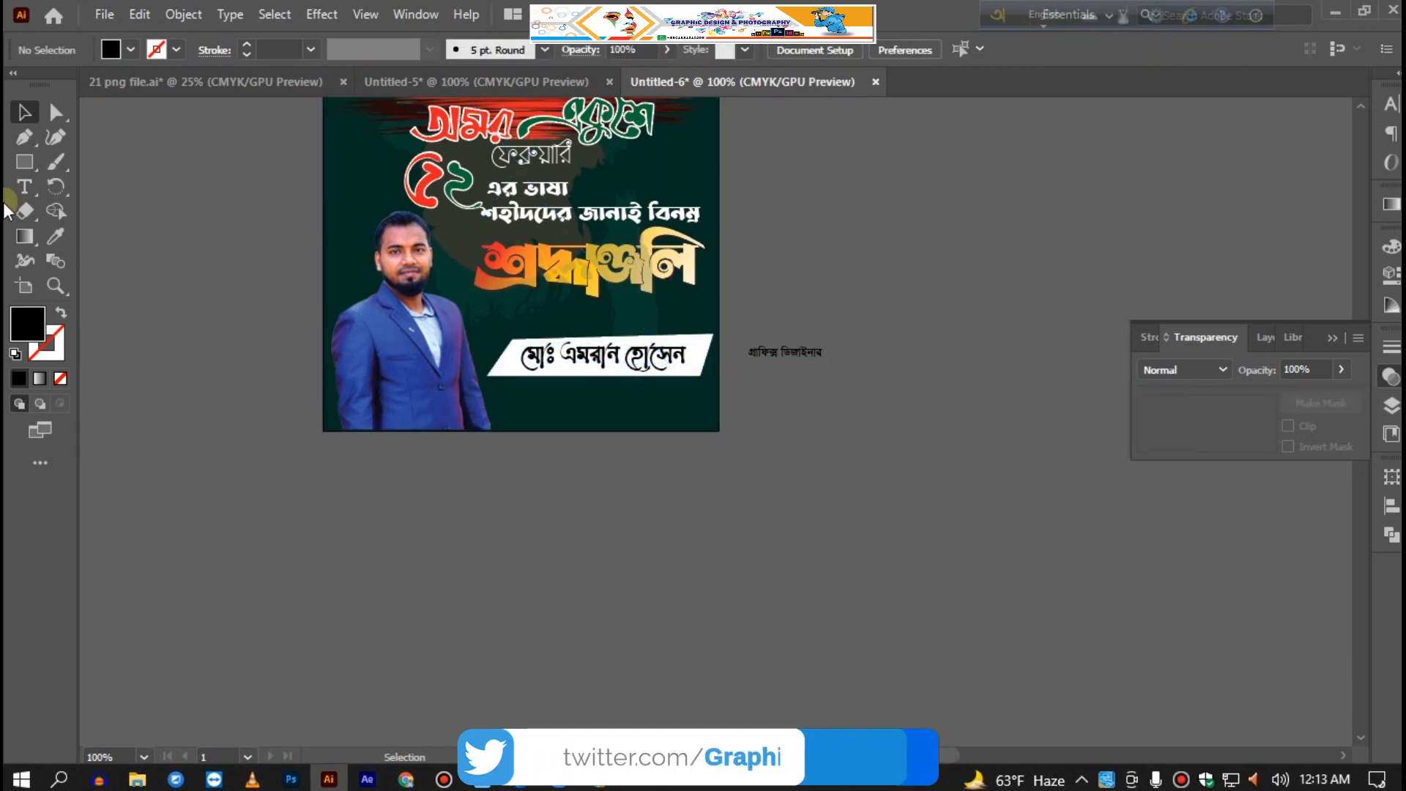
Step: Draw a thinner rectangle directly below the name bar and fill it white
left_click(24, 161)
mouse_move(495, 384)
left_mouse_down()
mouse_move(605, 406)
mouse_move(743, 408)
mouse_move(714, 408)
left_mouse_up()
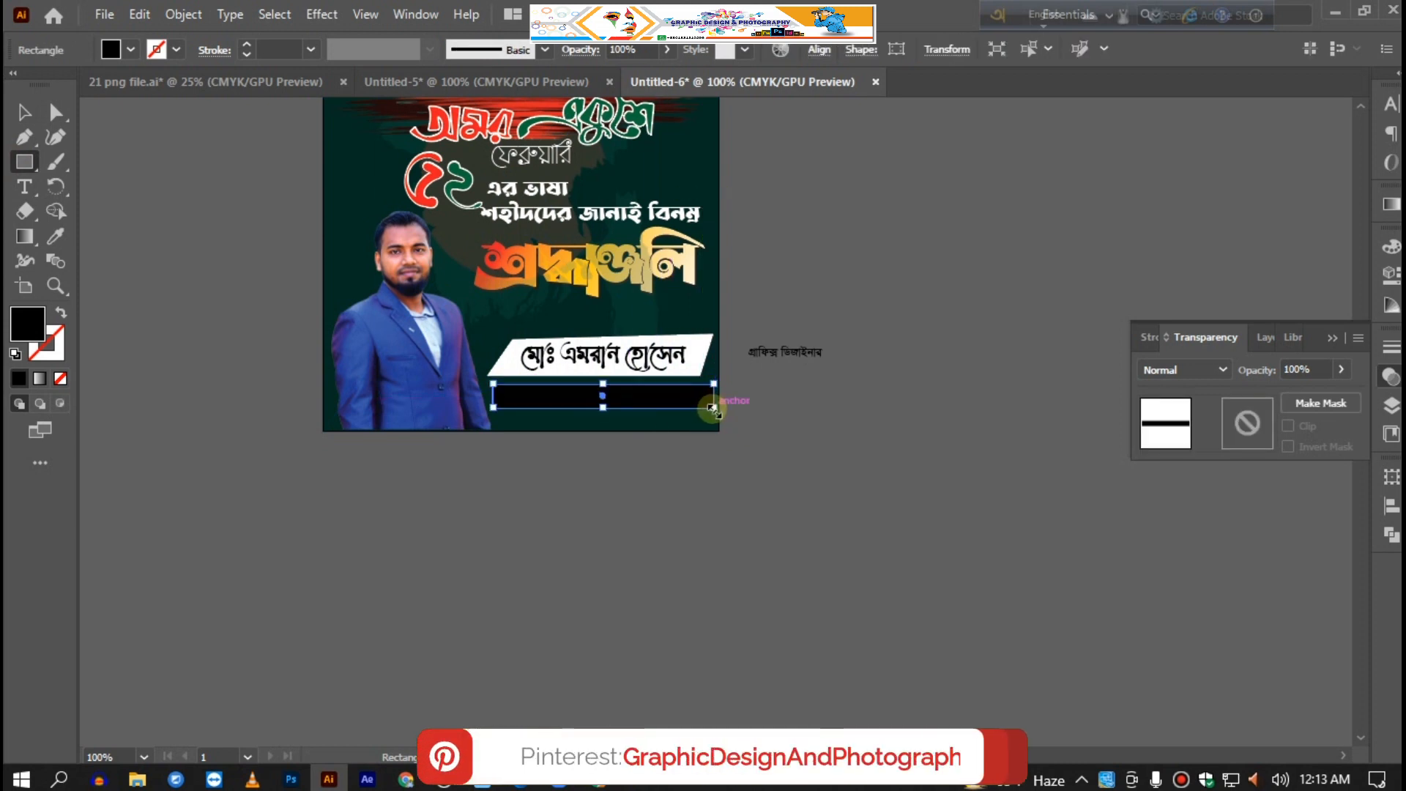
left_click(131, 51)
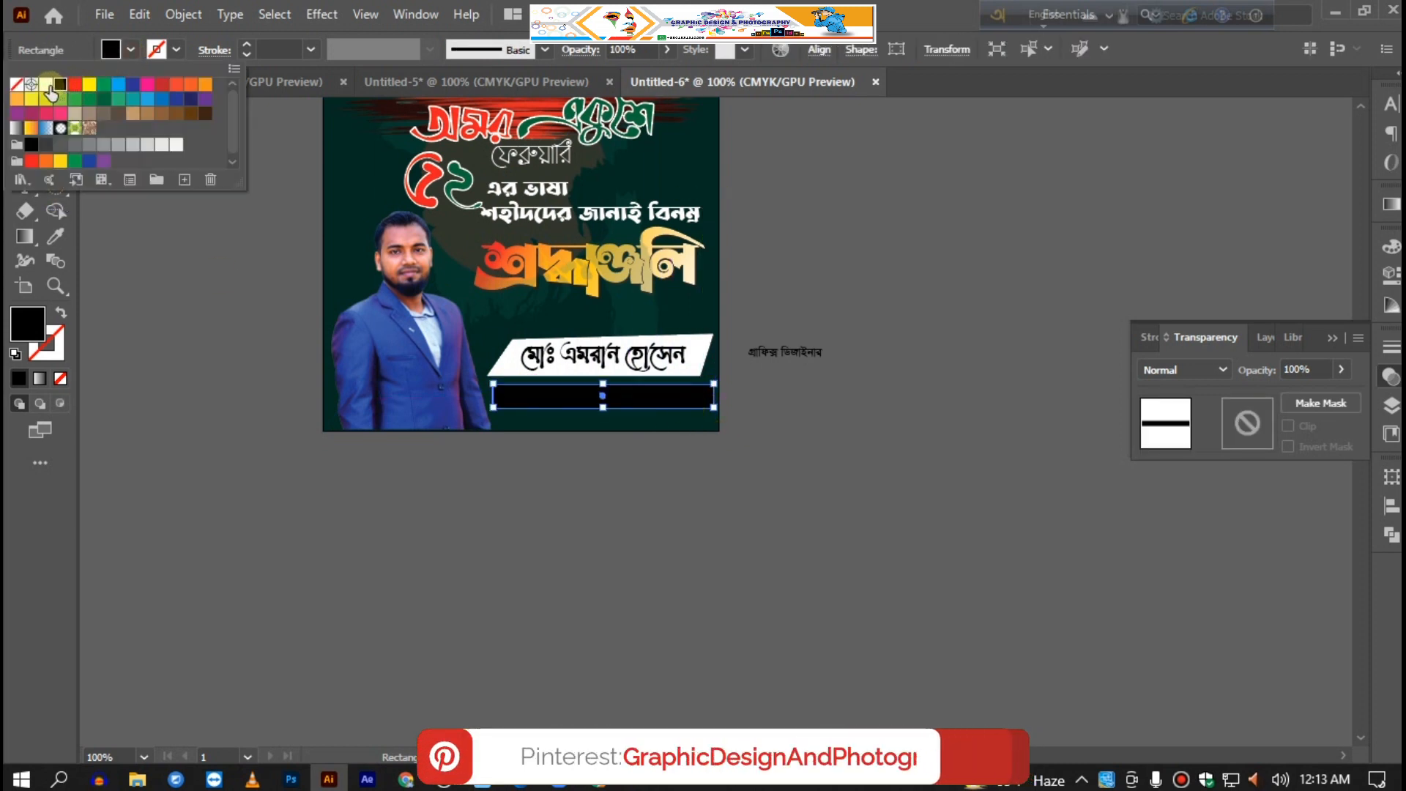
left_click(48, 79)
Step: Reshape the lower white bar into a shorter, uneven four-sided label with inward-slanting ends and a raised upper right corner
left_click(56, 112)
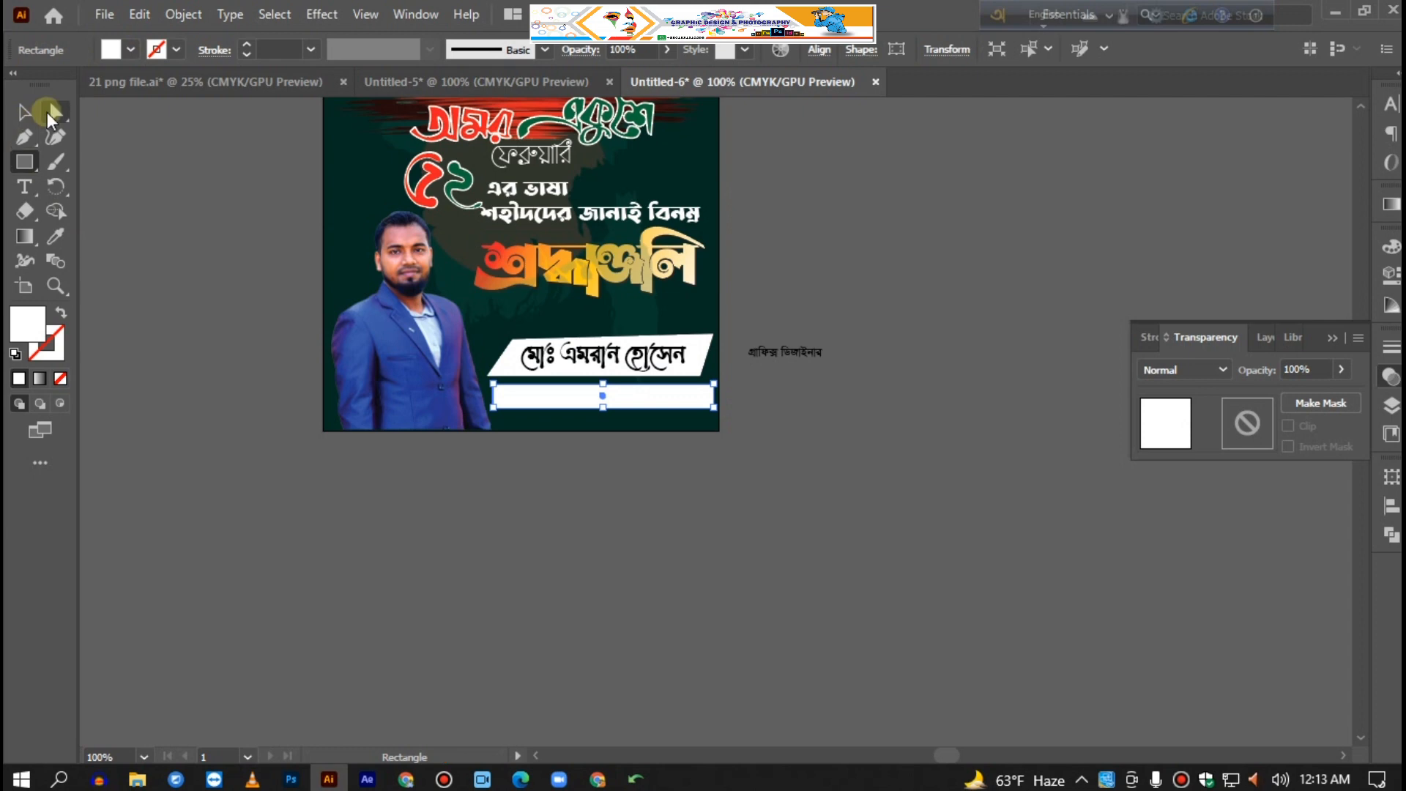
key("ctrl+equal")
key("ctrl+equal")
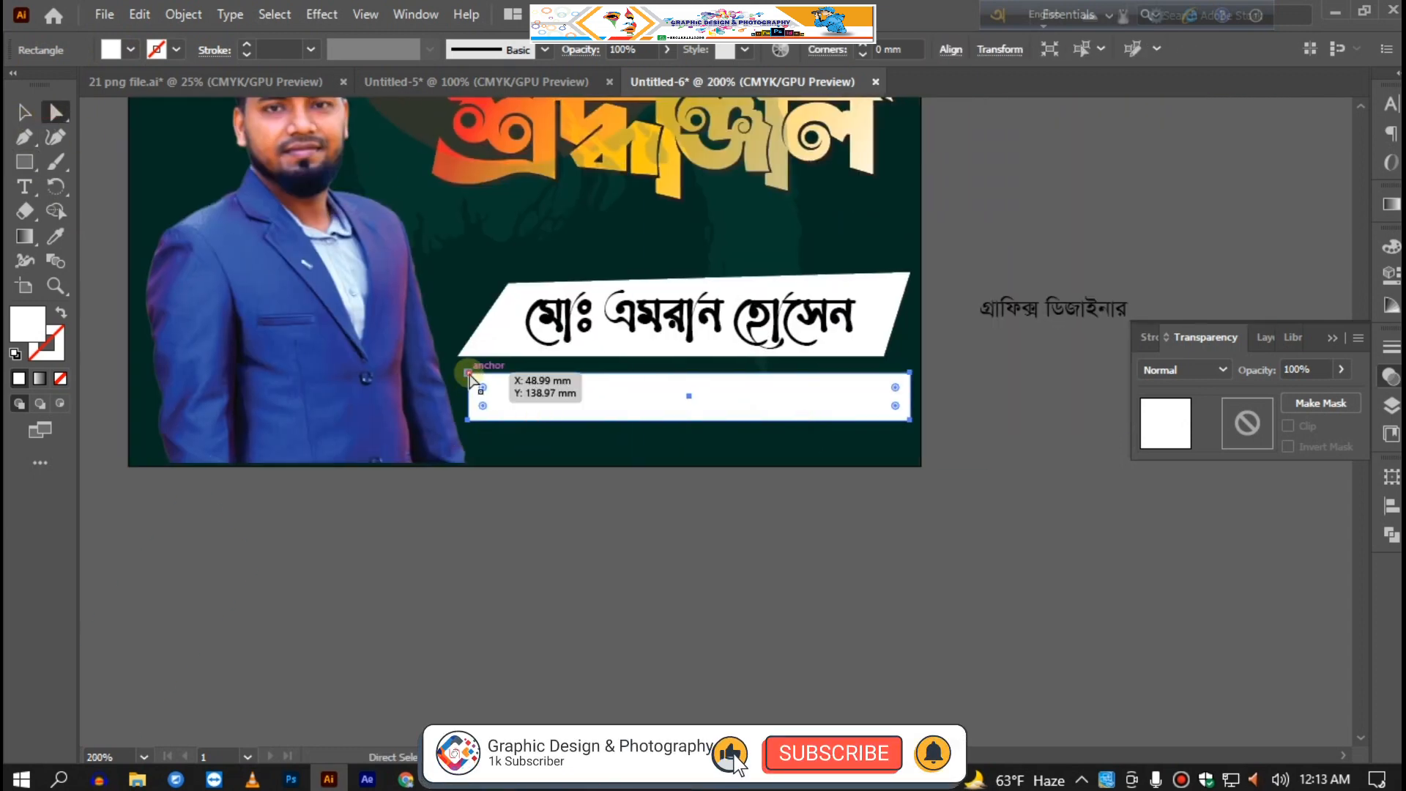
left_click(469, 374)
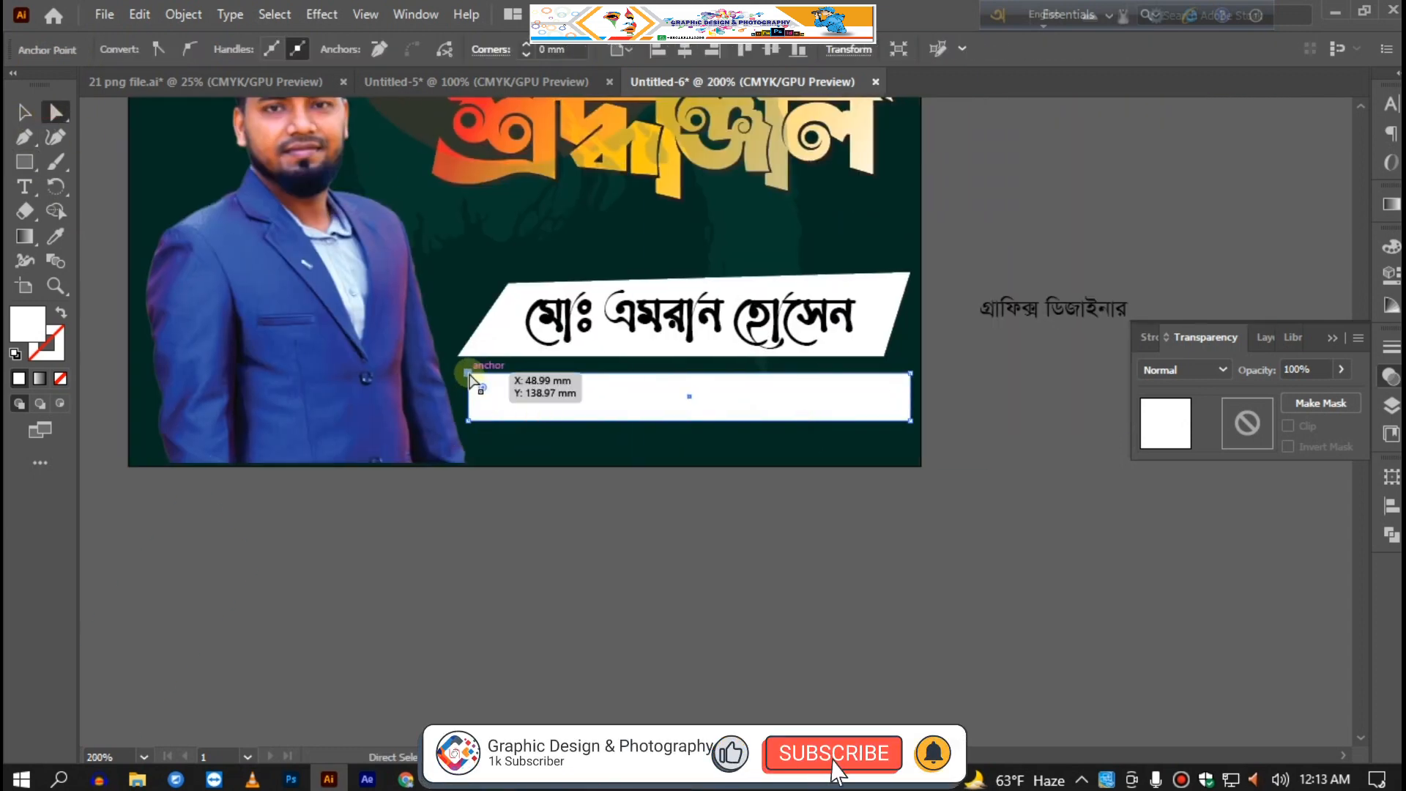
left_click_drag(473, 374, 481, 374)
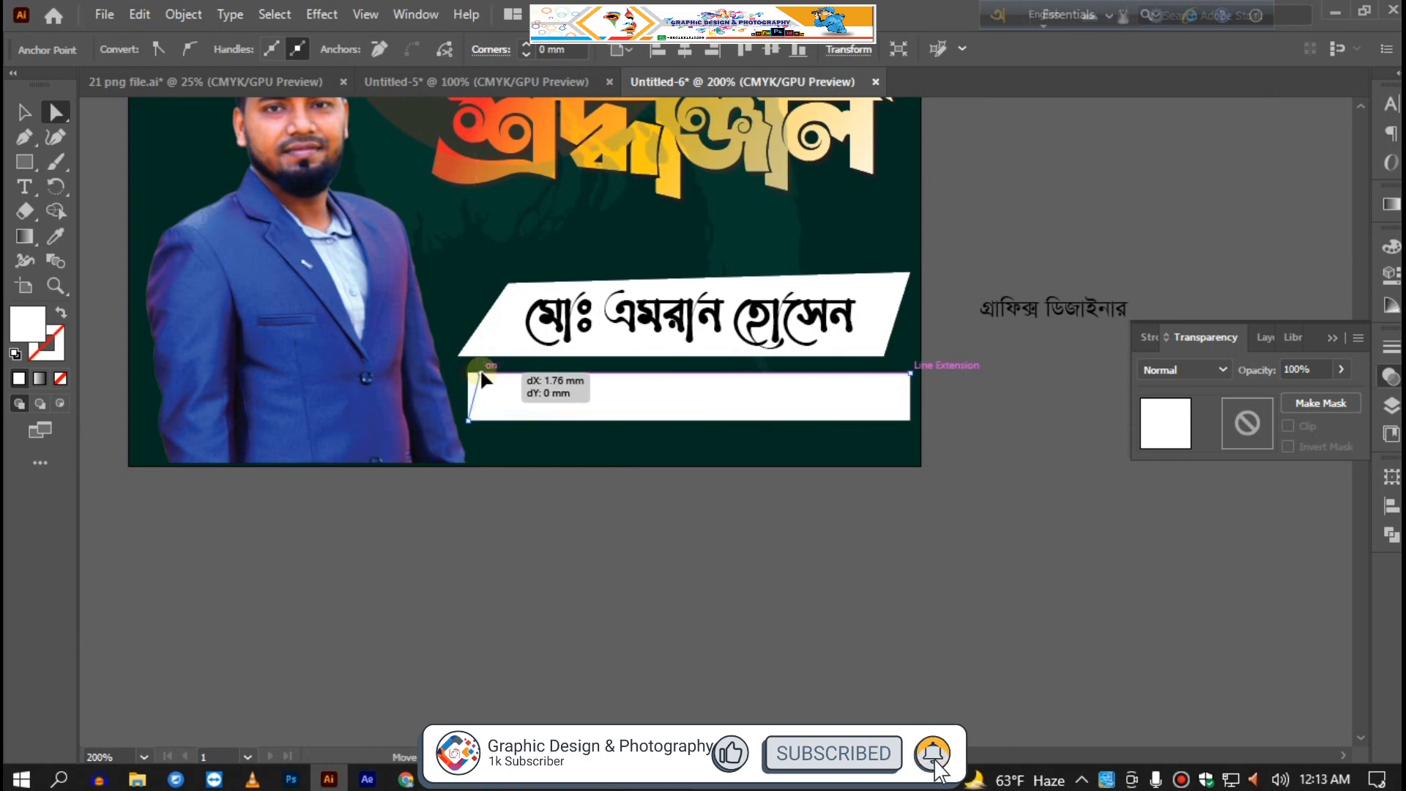
left_click_drag(492, 422, 494, 428)
left_click_drag(911, 422, 795, 422)
left_click_drag(906, 375, 810, 372)
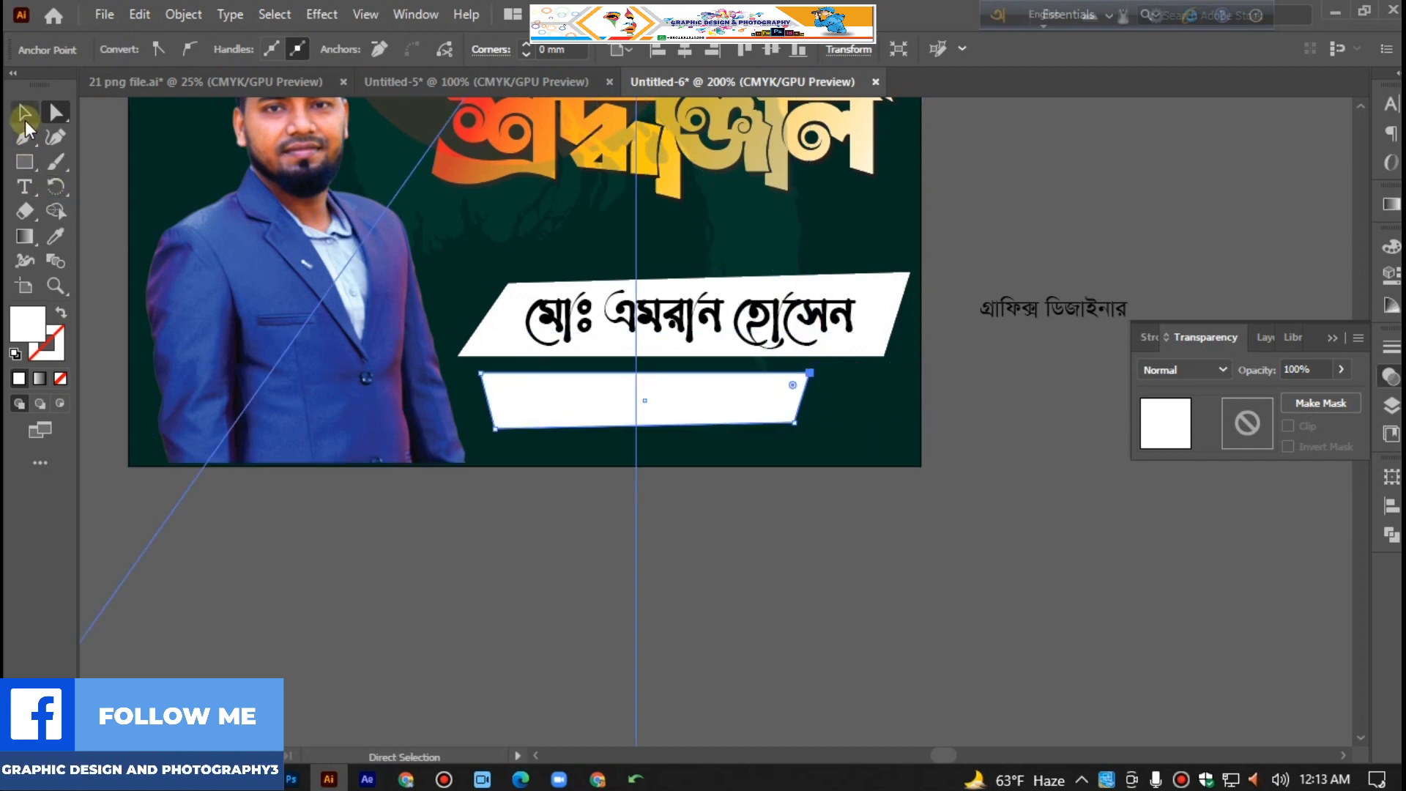
left_click(25, 116)
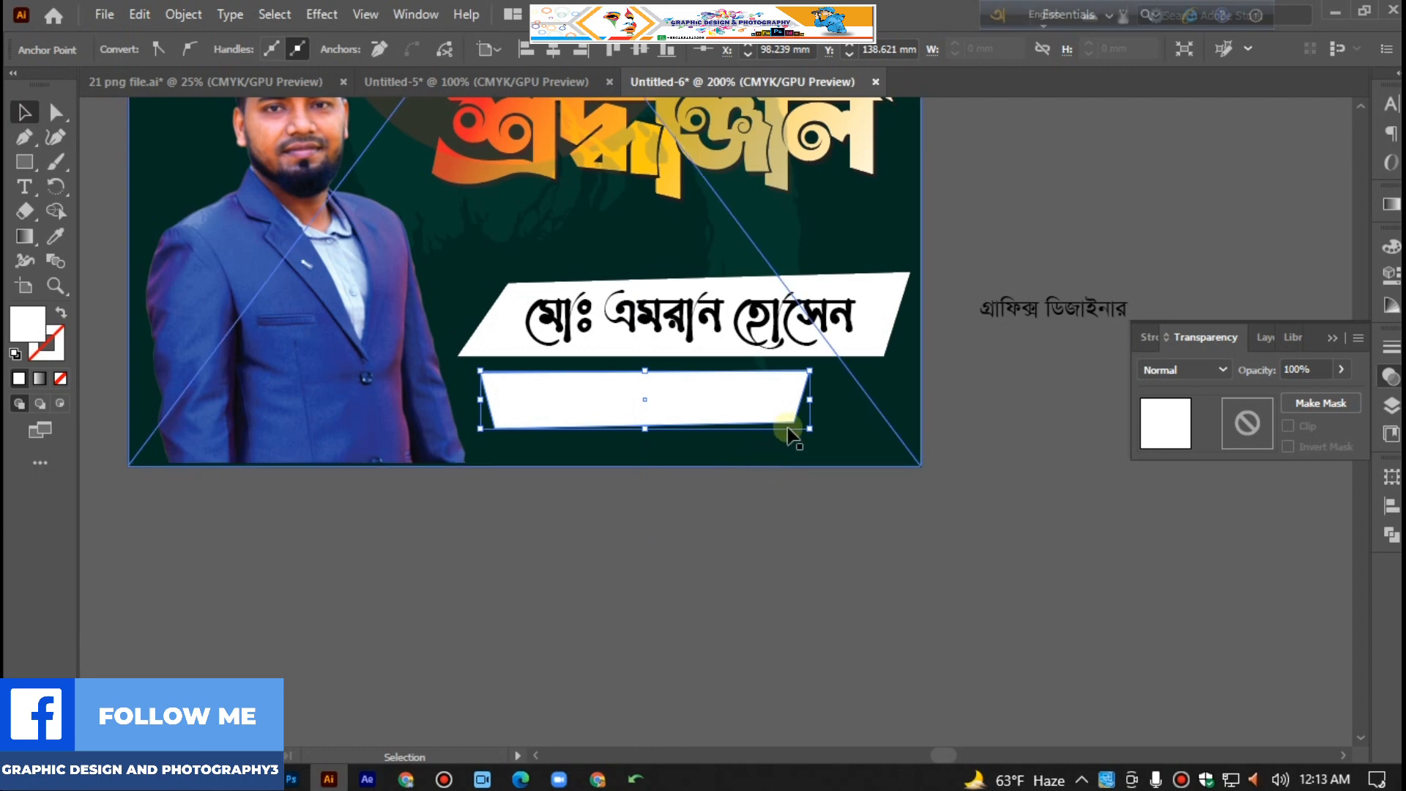
key("a")
left_click_drag(805, 372, 805, 361)
key("v")
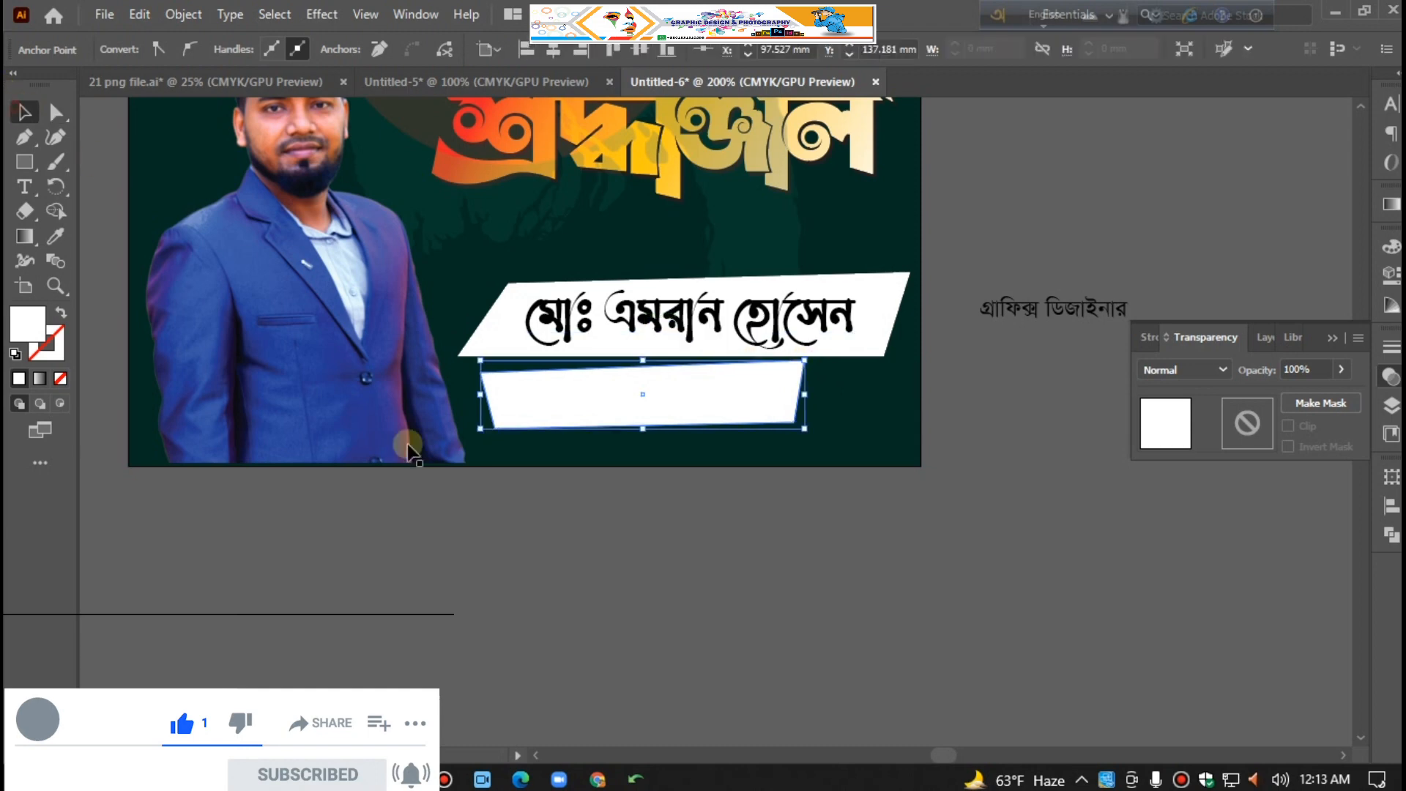
Step: Place the "গ্রাফিক্স ডিজাইনার" text on the lower white label, bring it to the front and enlarge it
left_click(539, 539)
left_click_drag(1004, 313, 537, 410)
right_click(537, 411)
mouse_move(835, 658)
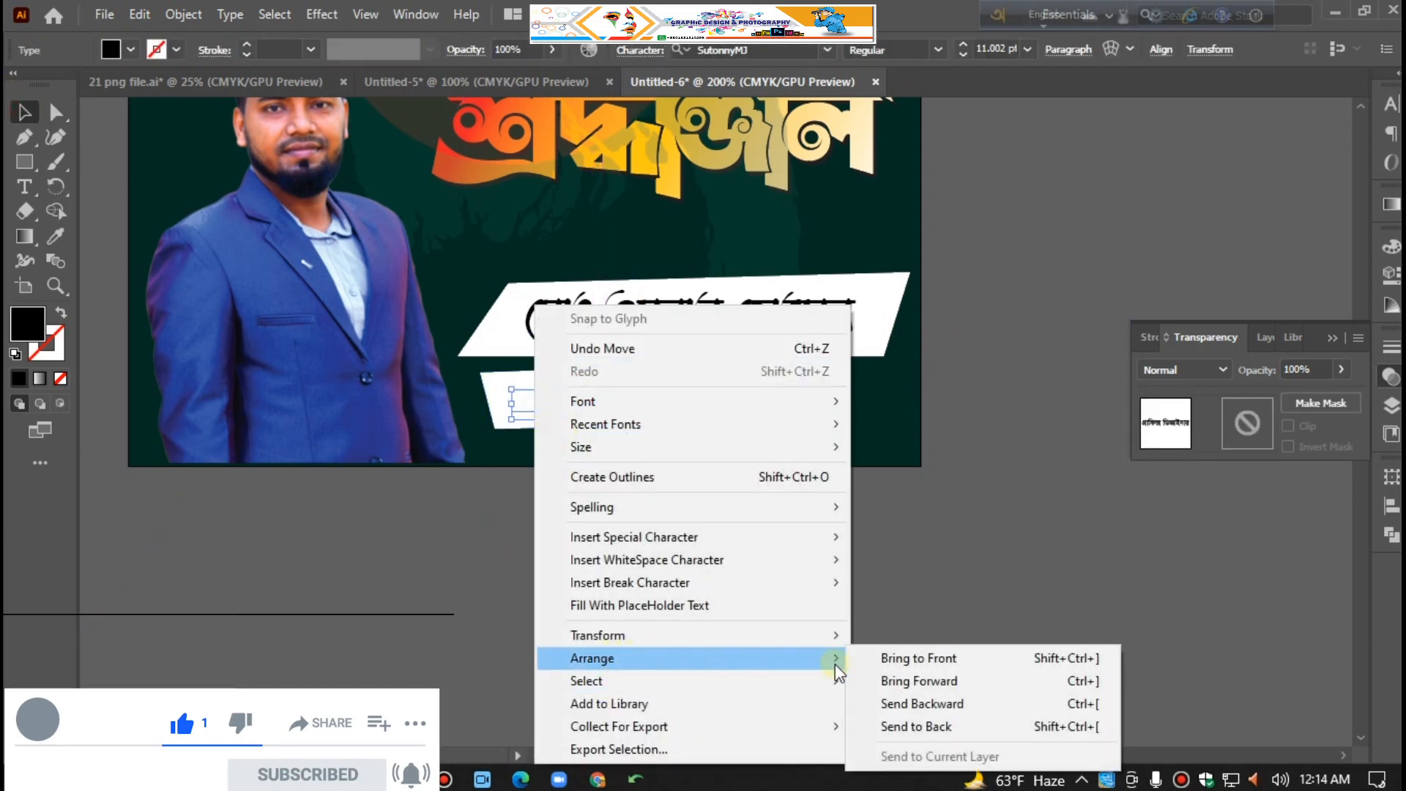
left_click(888, 659)
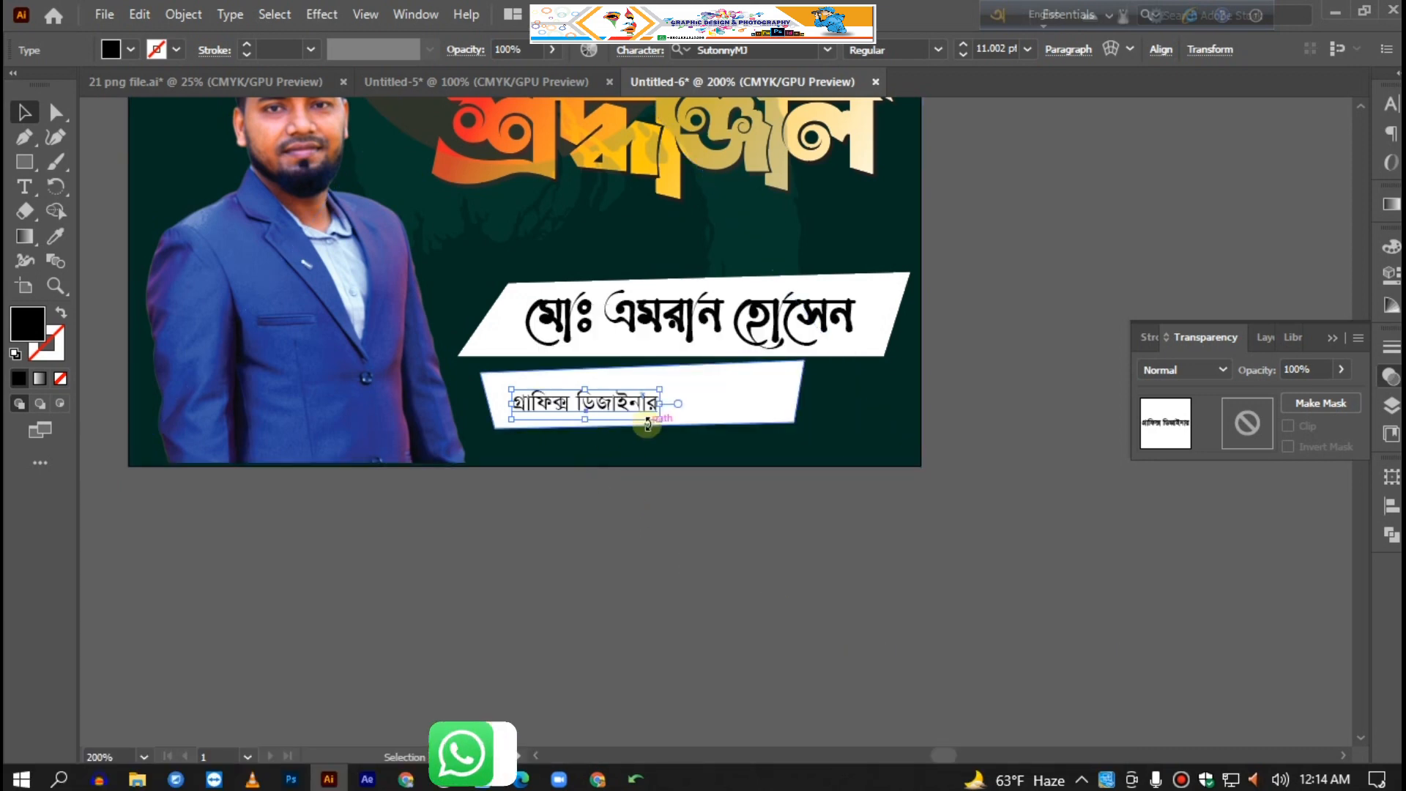
left_click_drag(656, 421, 702, 429)
left_click_drag(663, 407, 659, 404)
Step: Narrow the lower white label to the job title's width and enlarge the title slightly to fill it
left_click(759, 389)
left_click_drag(804, 391, 714, 423)
left_click(656, 402)
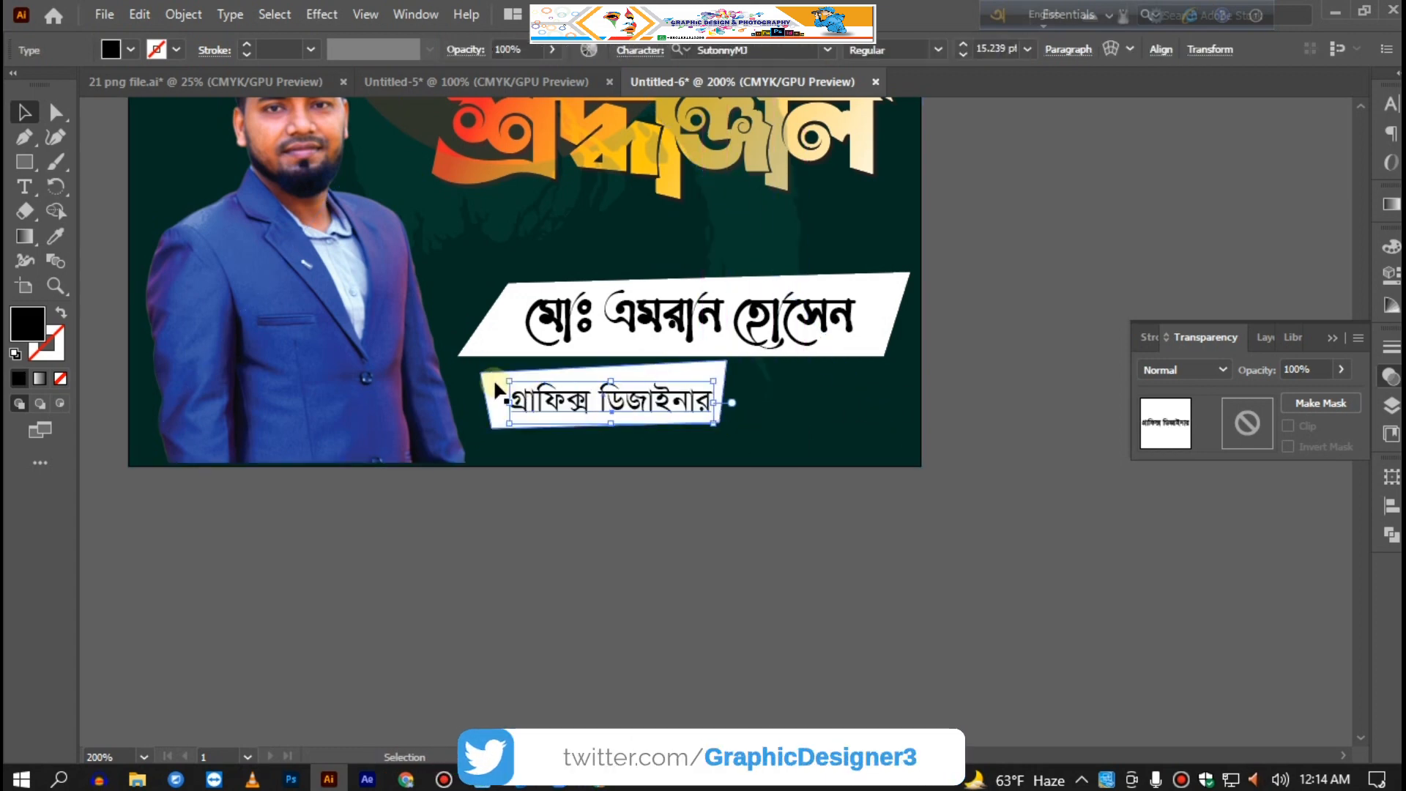
left_click_drag(506, 382, 489, 379)
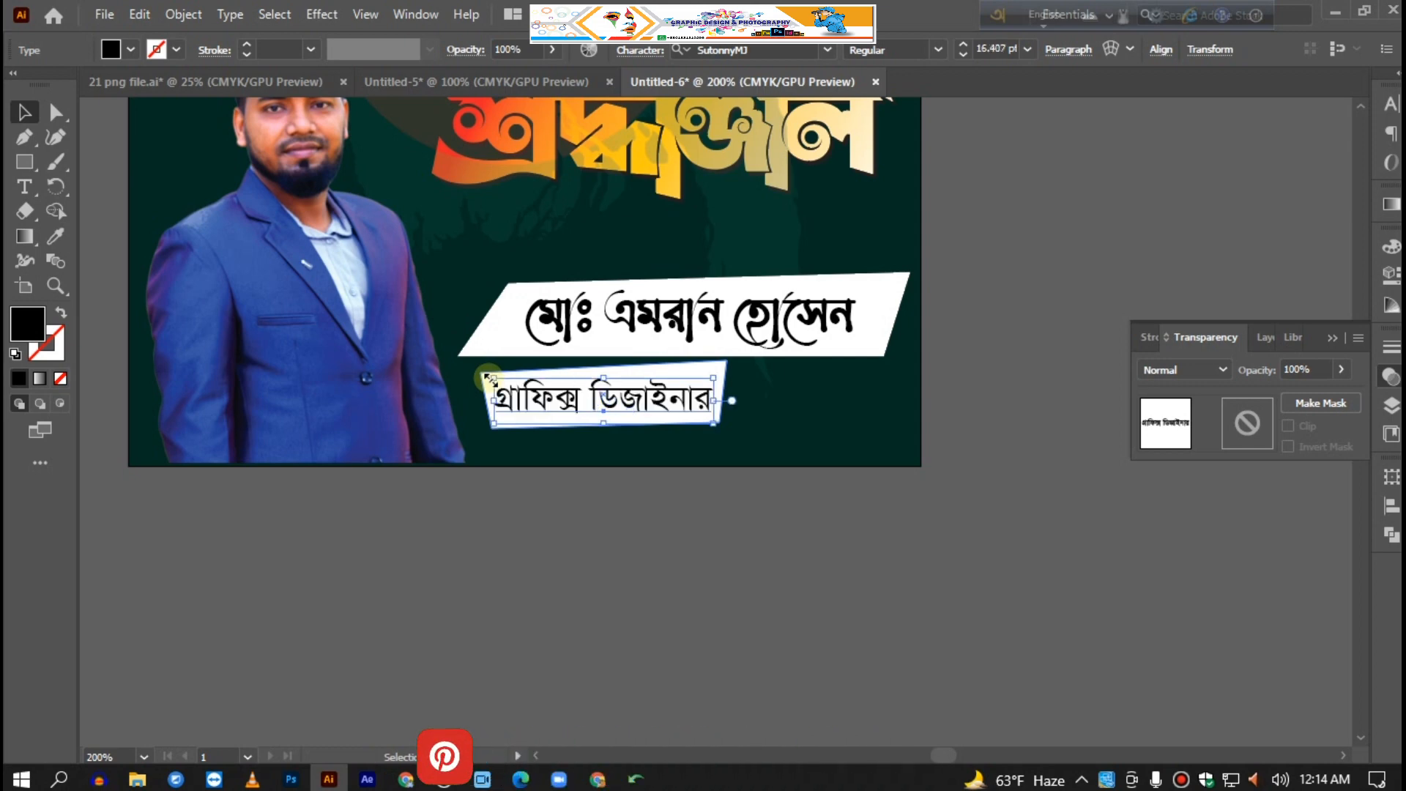
left_click(619, 538)
Step: Rotate the "গ্রাফিক্স ডিজাইনার" text slightly counterclockwise to follow the tilt of its white label
left_click(684, 413)
left_click_drag(721, 434, 722, 436)
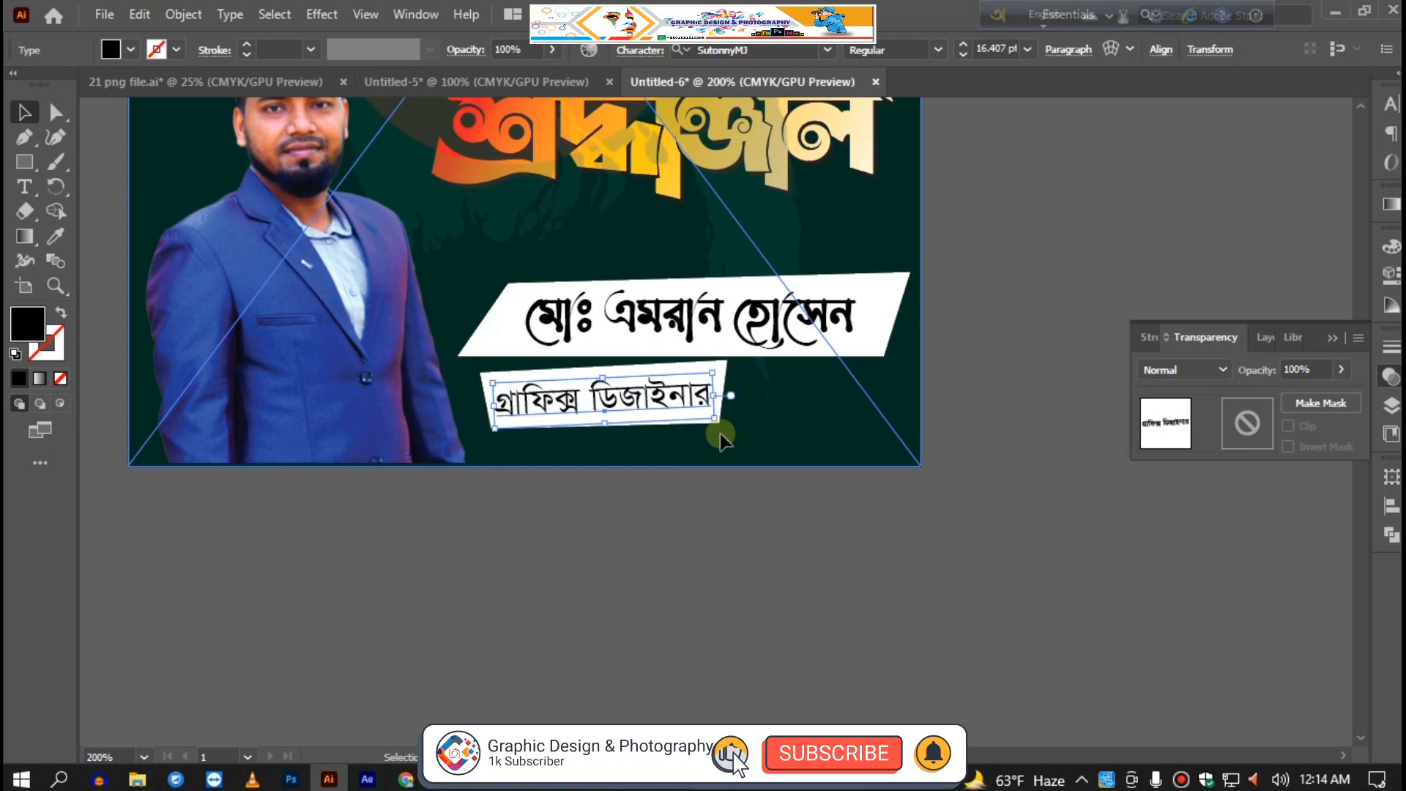
left_click(695, 577)
Step: Examine the whole poster's composition, from the quote and monument artwork down to the portrait and name labels
key("ctrl+minus")
key("ctrl+minus")
key("ctrl+minus")
key("ctrl+minus")
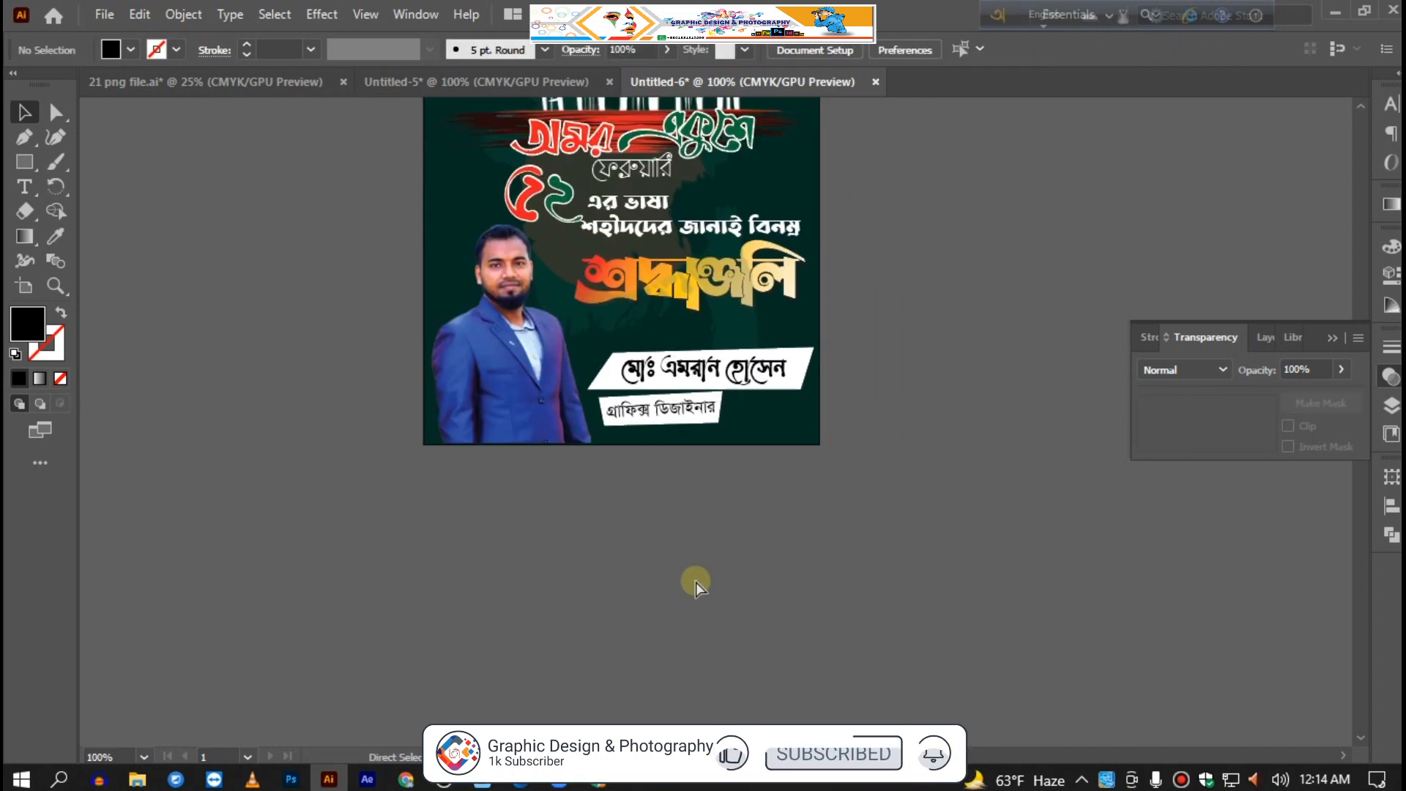
key("ctrl+plus")
key("ctrl+plus")
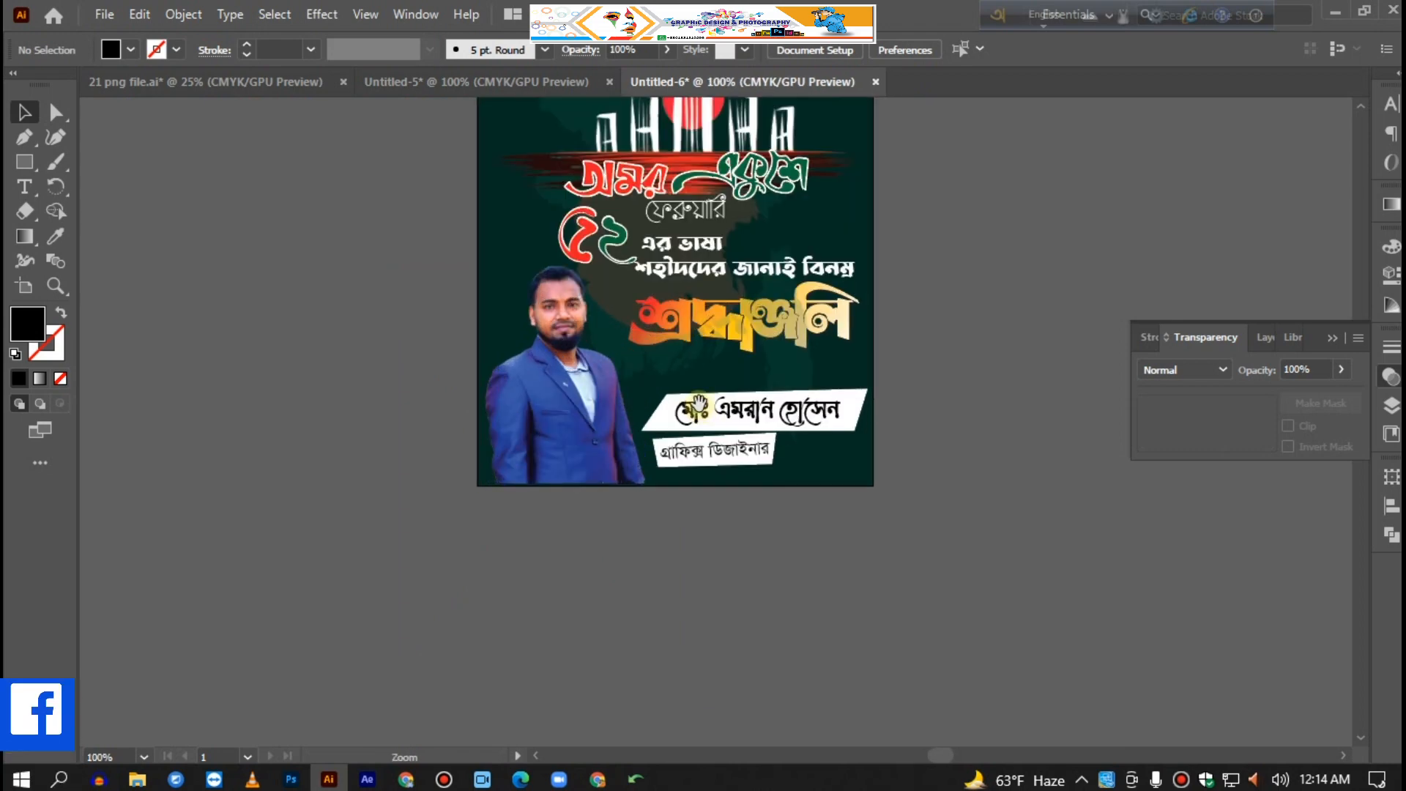
key("ctrl+plus")
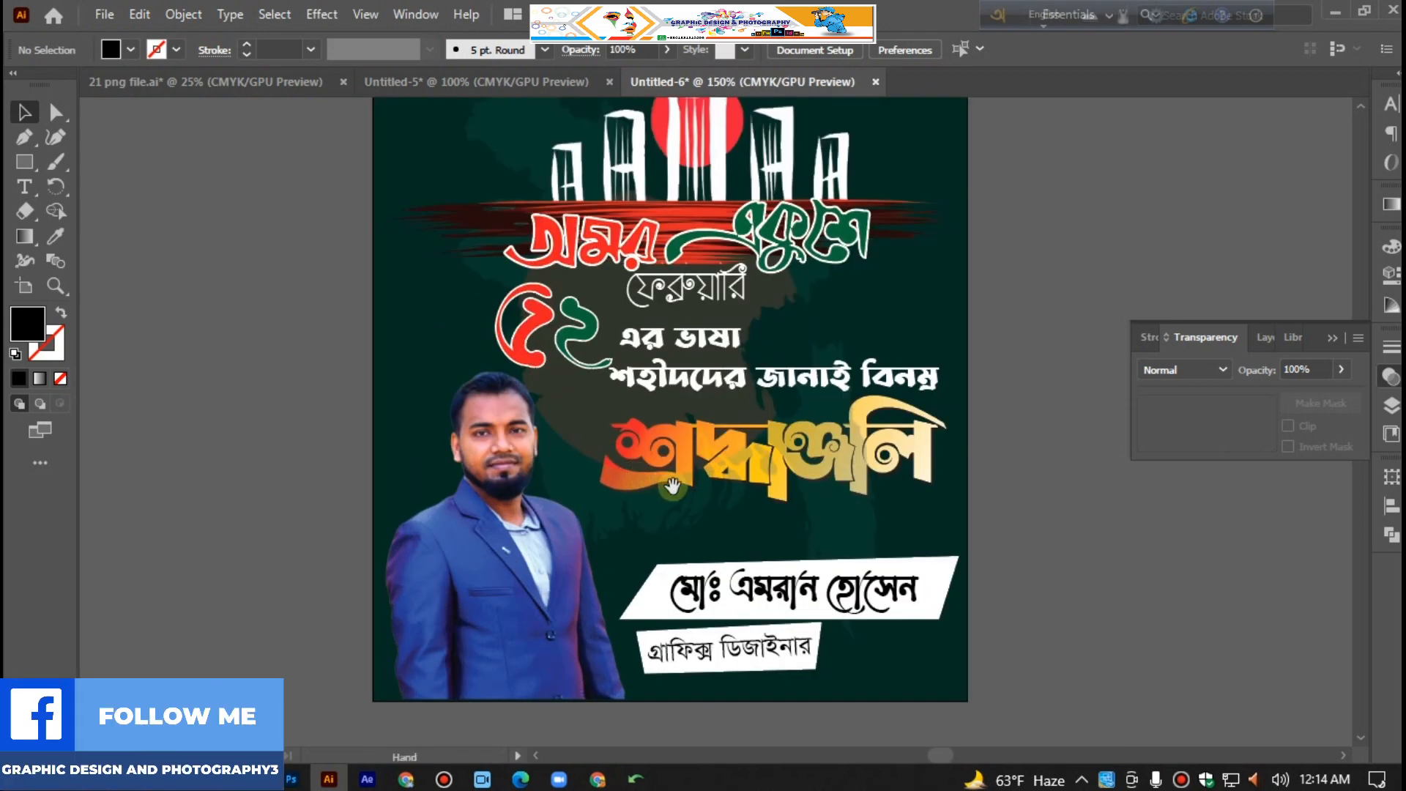
key("ctrl+0")
key("ctrl+1")
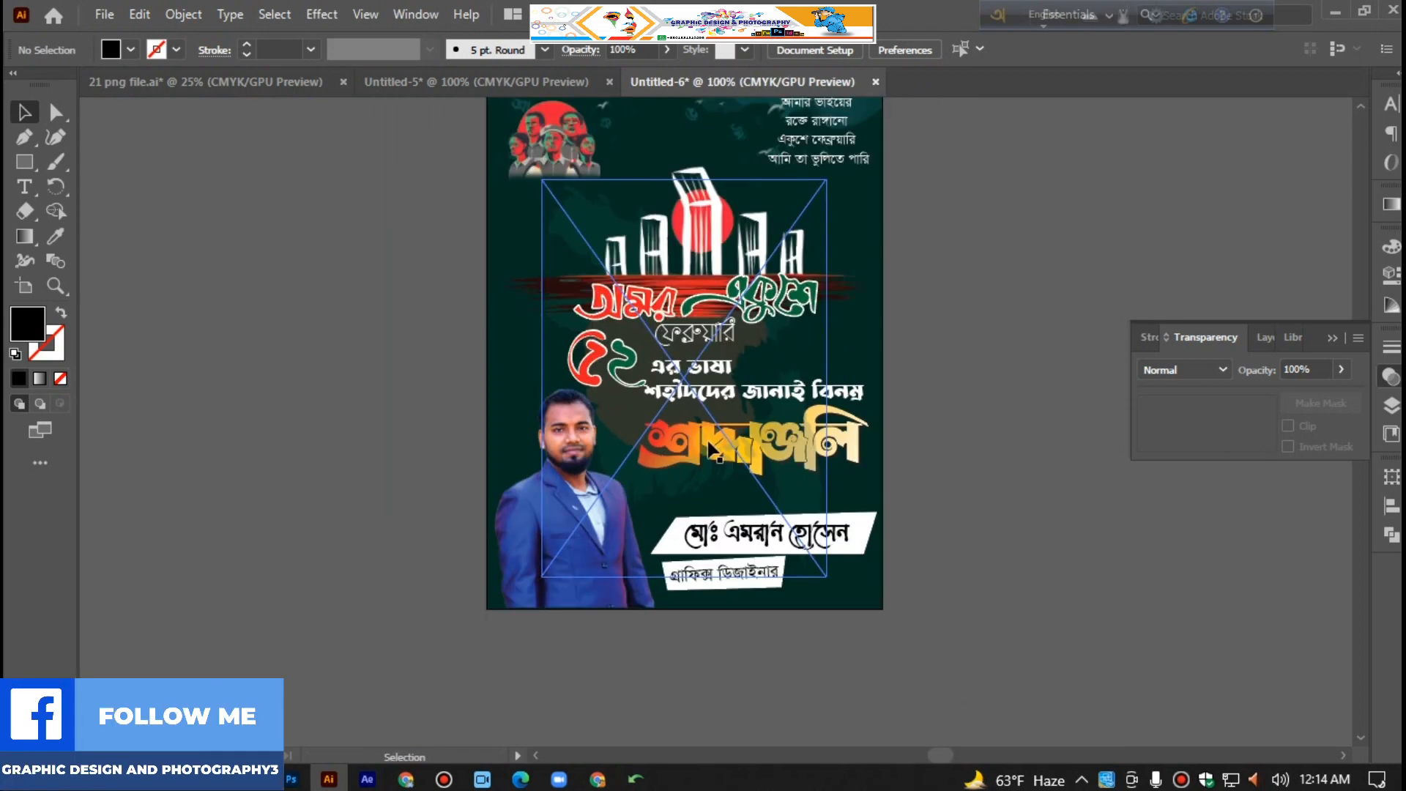
left_click_drag(639, 468, 555, 509)
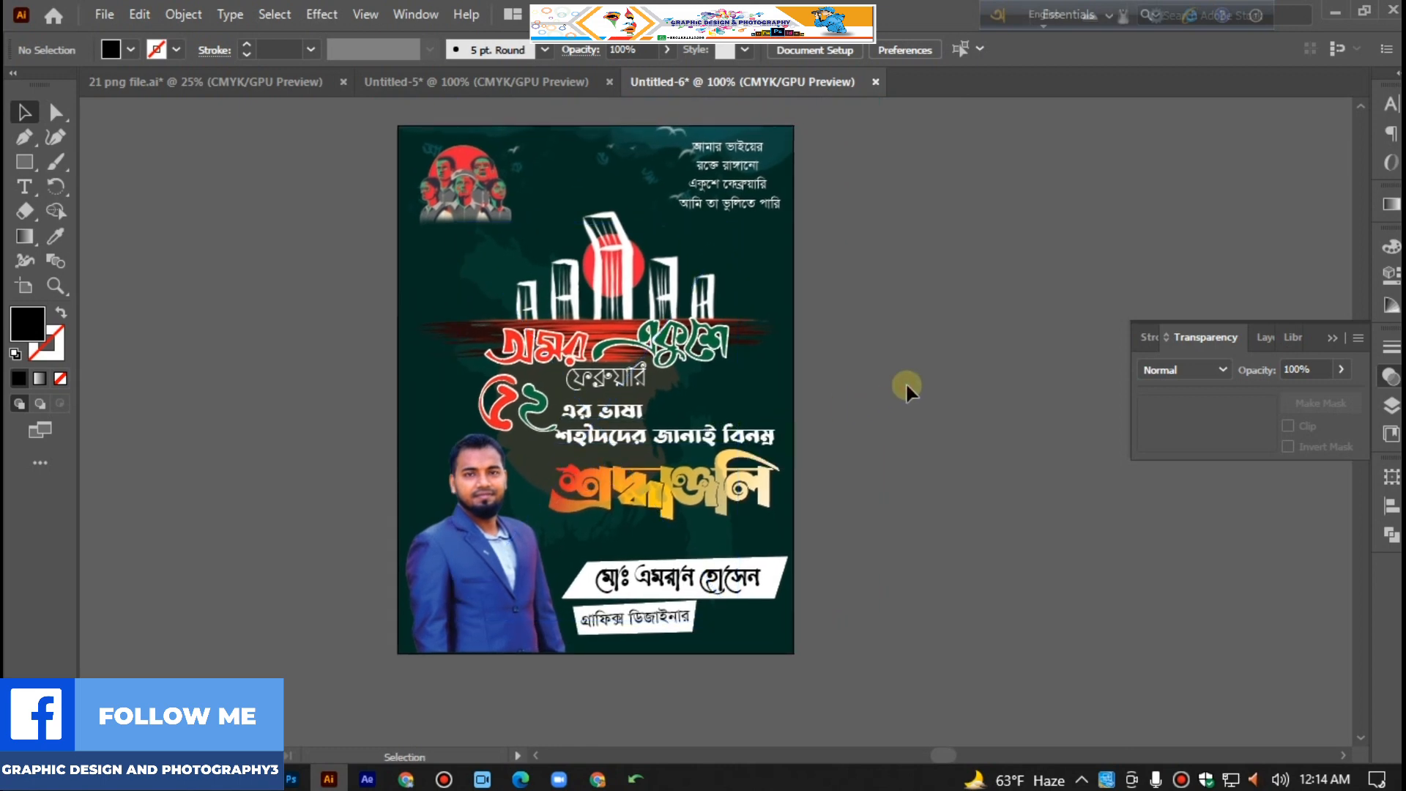